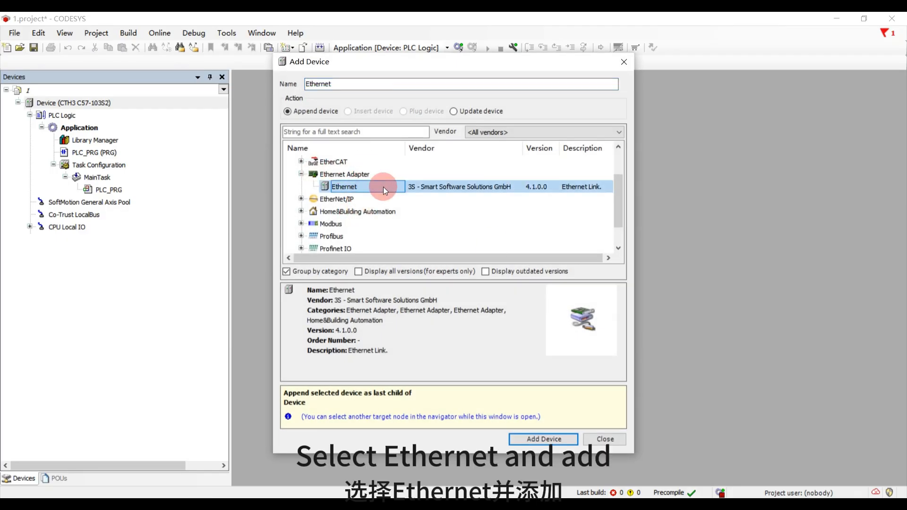
- Append an Ethernet adapter to the PLC device and add a Modbus TCP Master beneath it
left_click(538, 438)
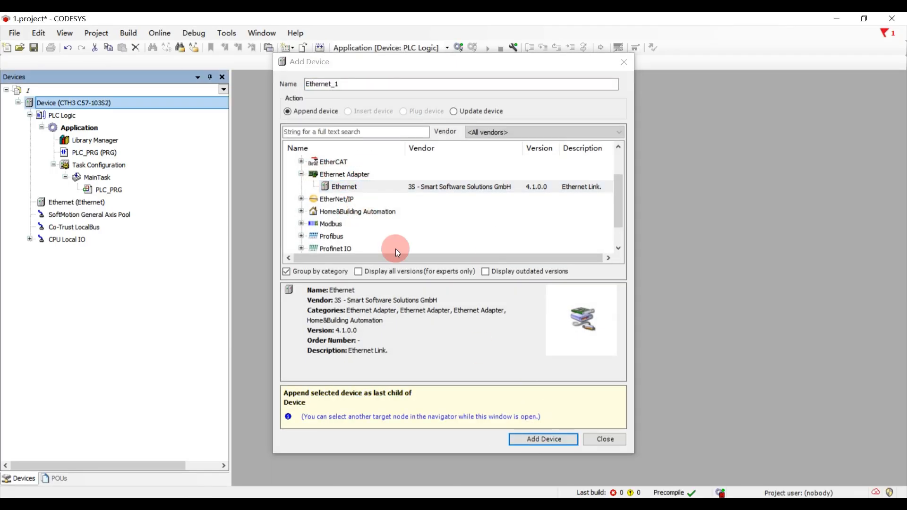
left_click(111, 200)
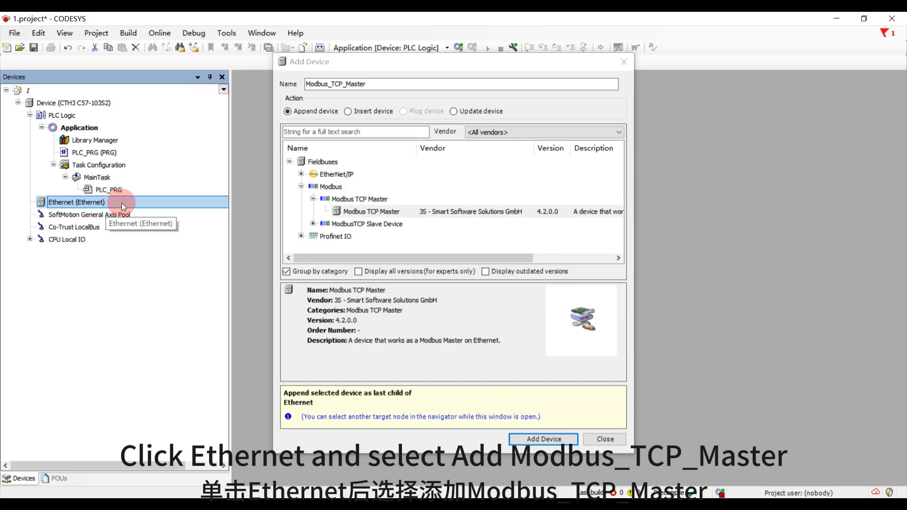
left_click(316, 189)
left_click(362, 212)
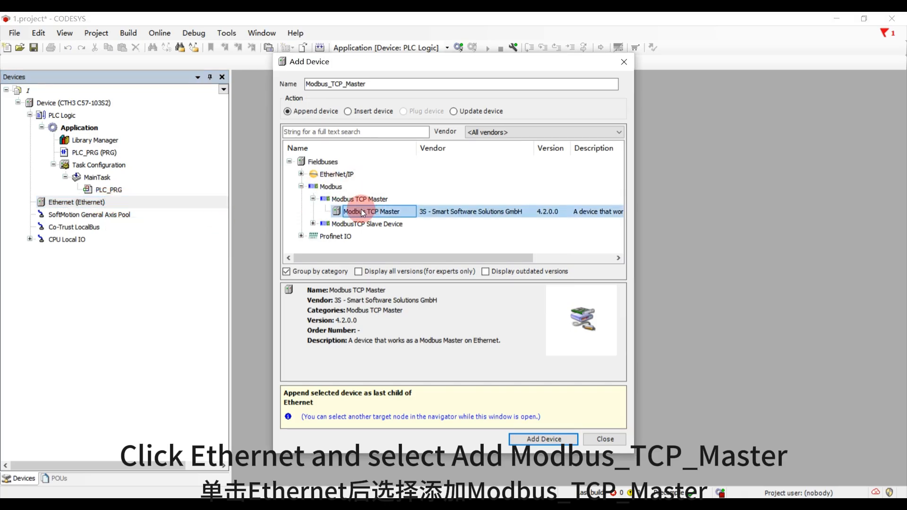
left_click(528, 439)
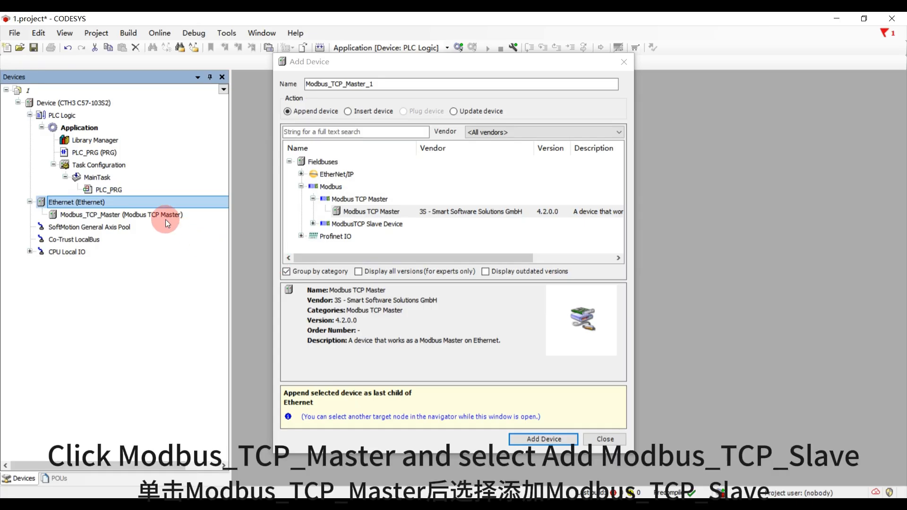
- Add a Modbus TCP Slave under Modbus_TCP_Master
left_click(160, 216)
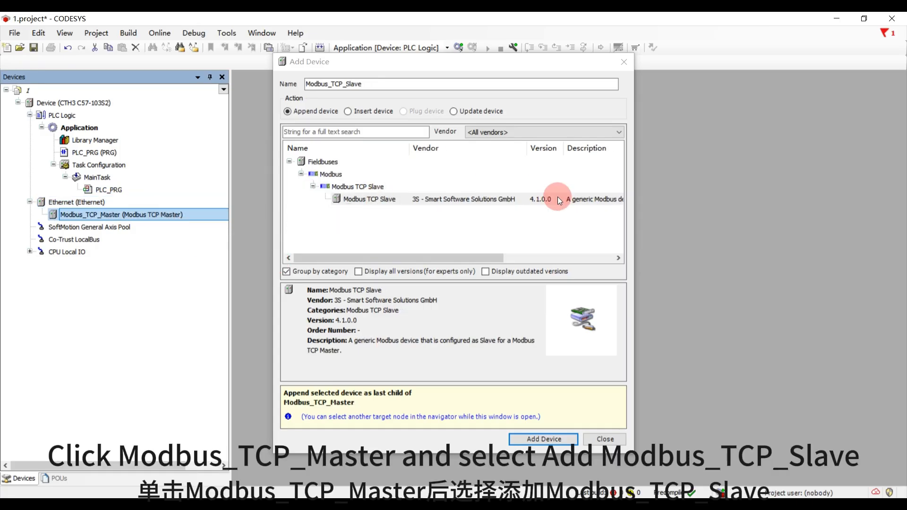
left_click(547, 203)
left_click(538, 444)
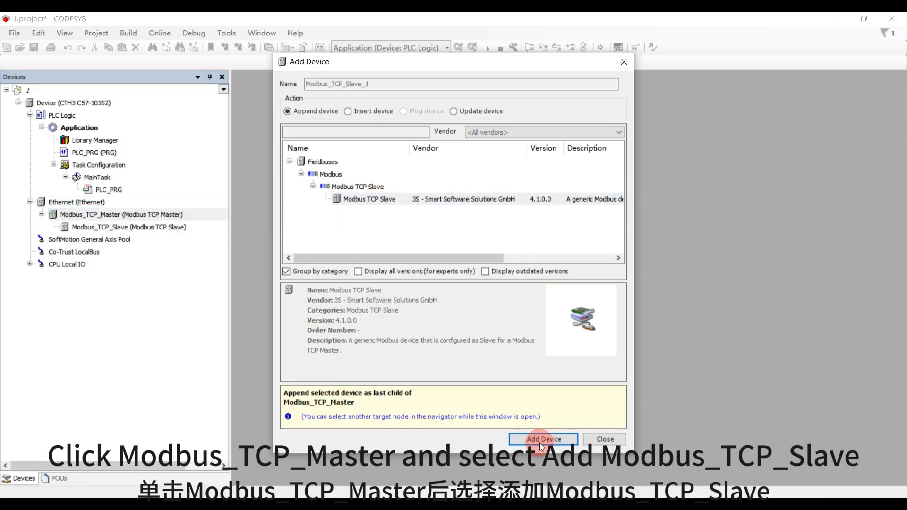
- Add a second Modbus TCP Slave under the same master and finish adding devices
left_click(144, 293)
left_click(402, 200)
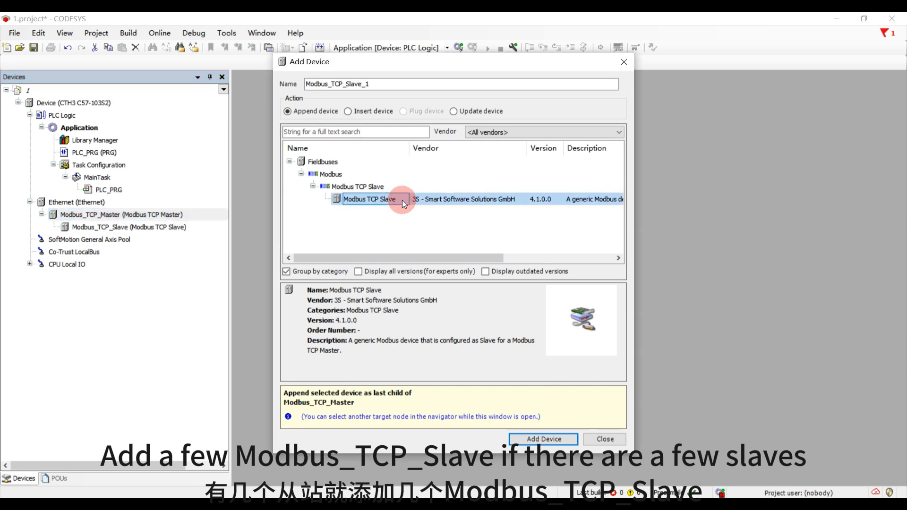
left_click(549, 437)
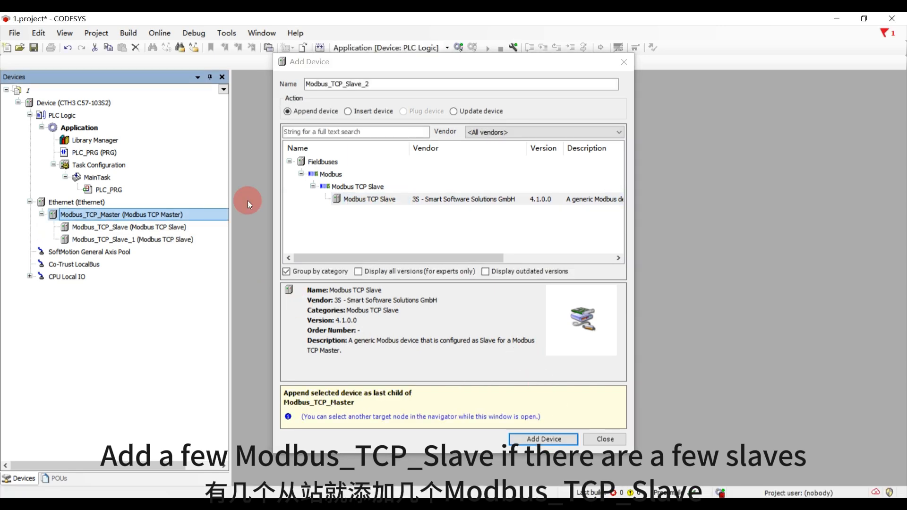
left_click(625, 61)
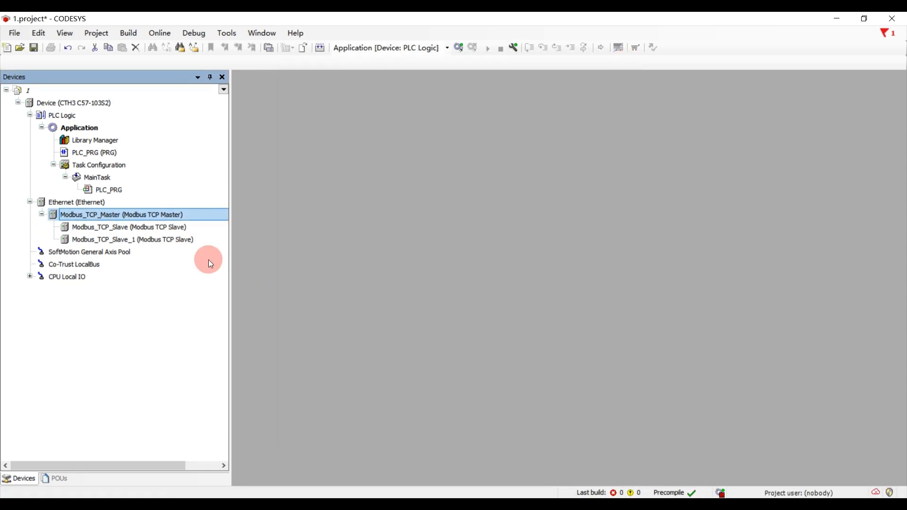
- Delete the second slave, Modbus_TCP_Slave_1, from the device tree
left_click(172, 240)
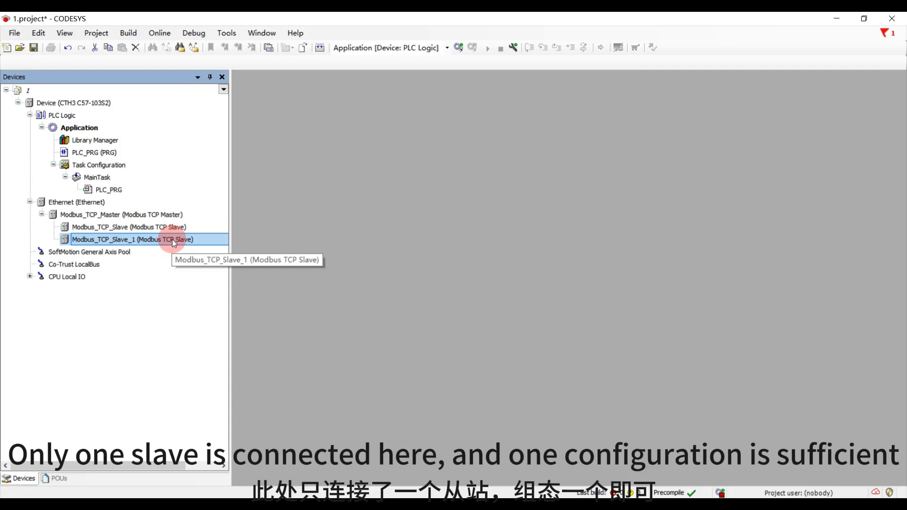
key("Delete")
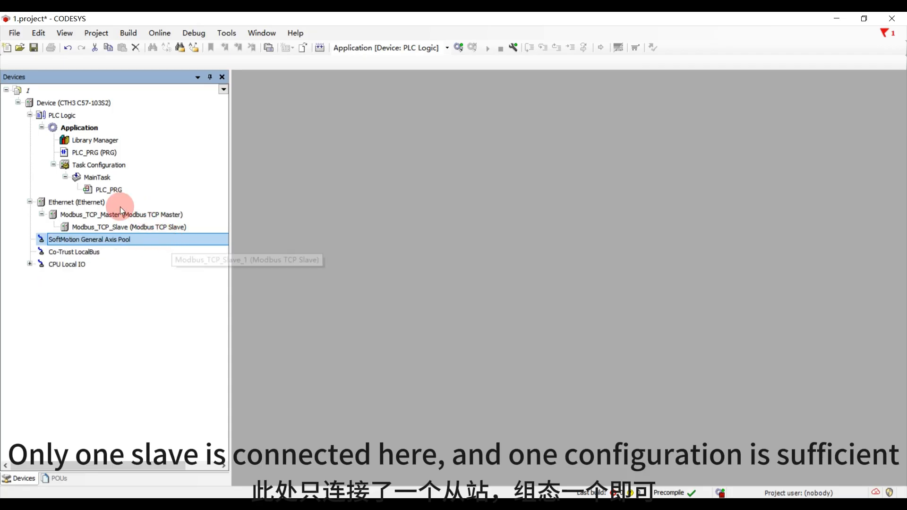
- Assign the eth0 network interface to the Ethernet adapter and enable Adjust operating system settings, accepting the change to the target's communication settings
left_click(179, 204)
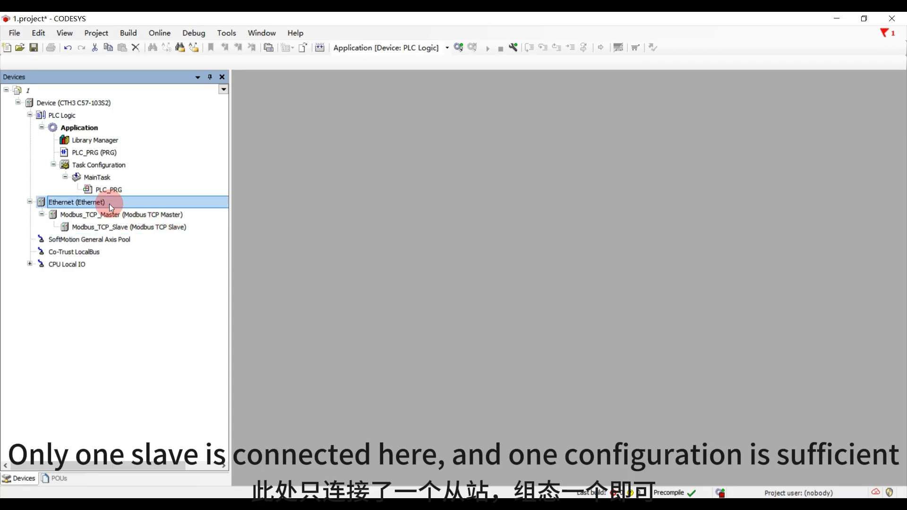
double_click(151, 208)
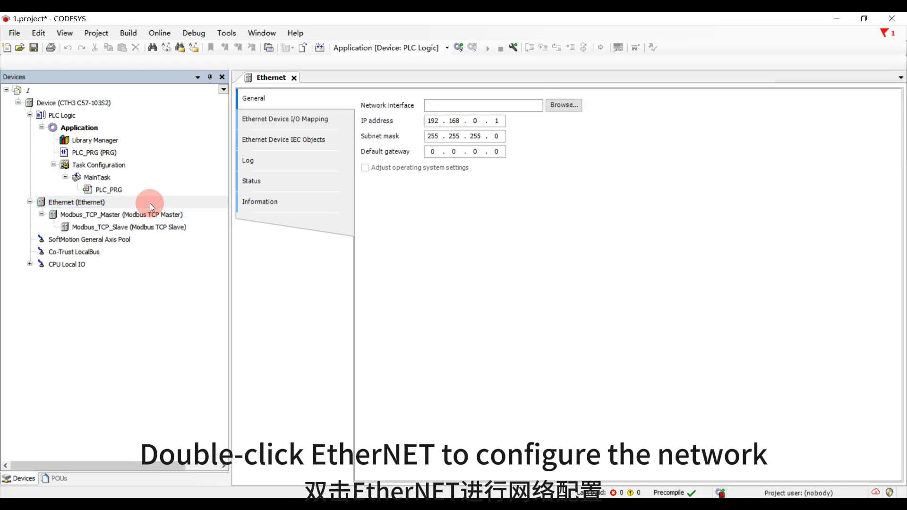
left_click(569, 106)
left_click(338, 220)
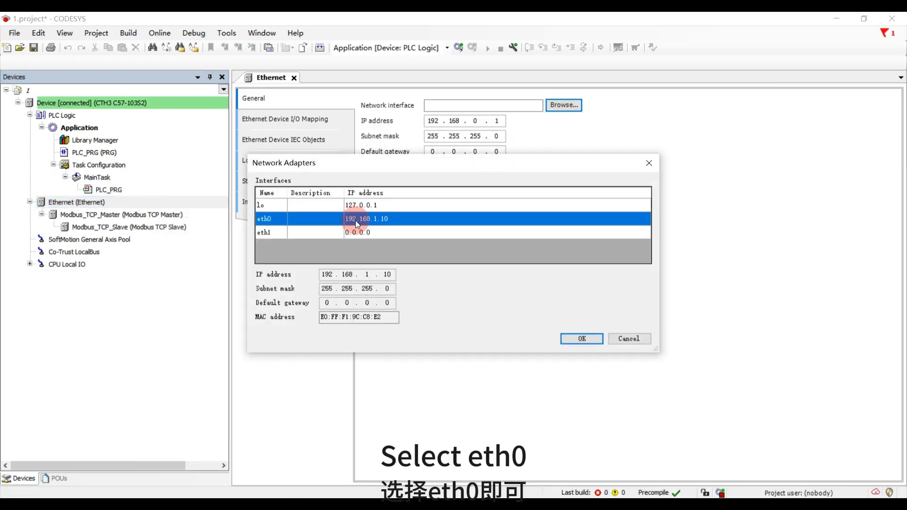
left_click(578, 338)
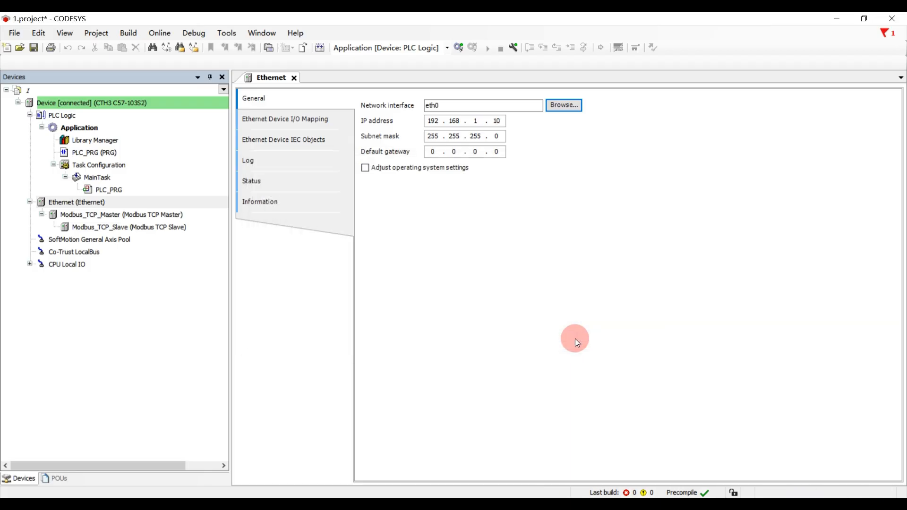
left_click(366, 169)
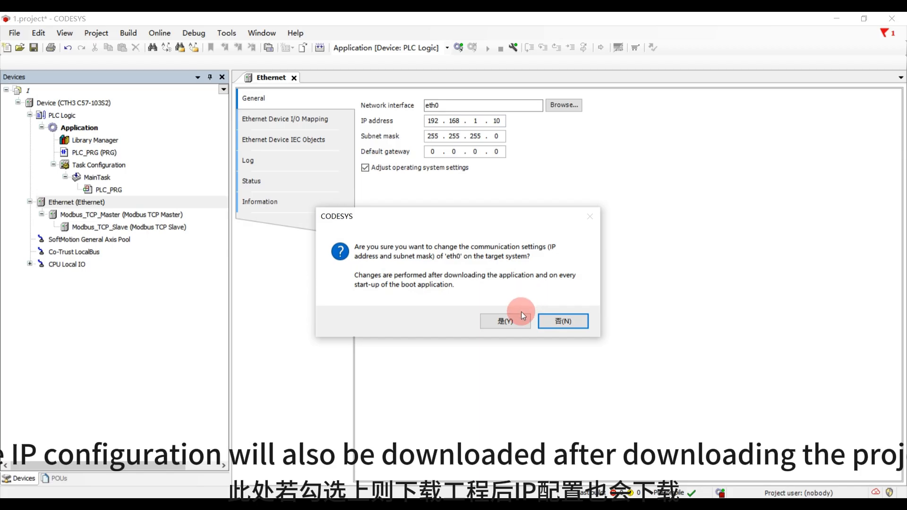
left_click(508, 321)
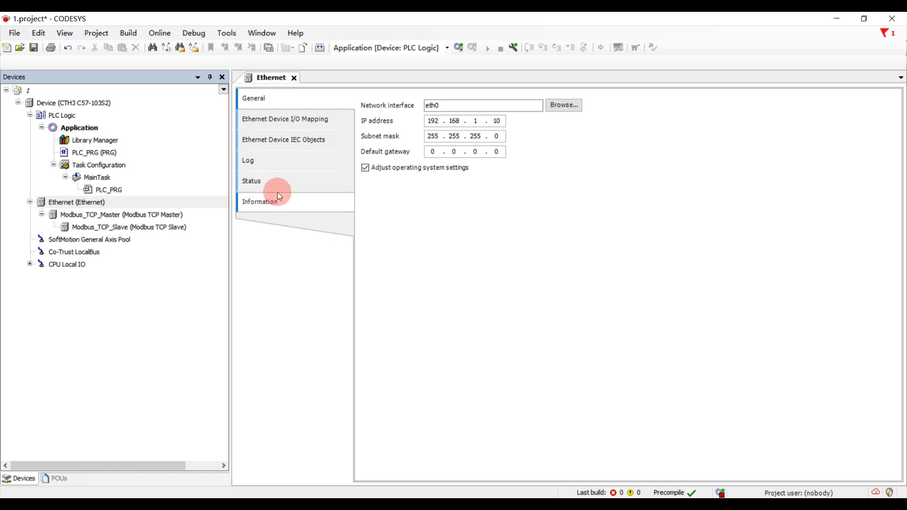
- Enable Auto-reconnect in the general settings of Modbus_TCP_Master
double_click(138, 216)
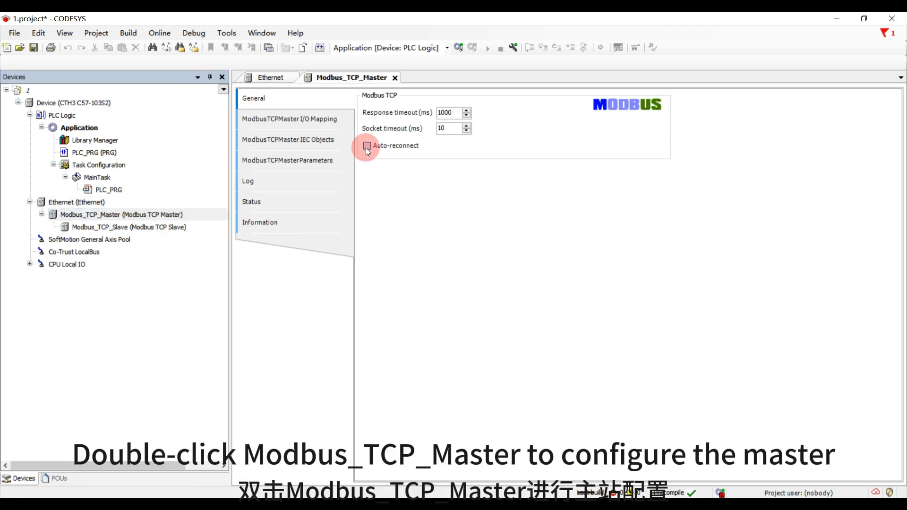
left_click(367, 147)
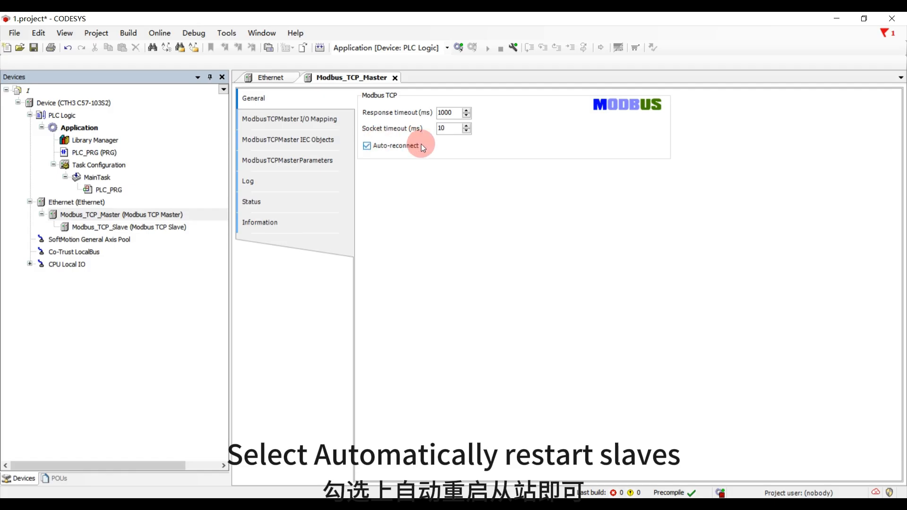
- Set the IP address of Modbus_TCP_Slave to 192.168.1.210 and check its port
double_click(170, 229)
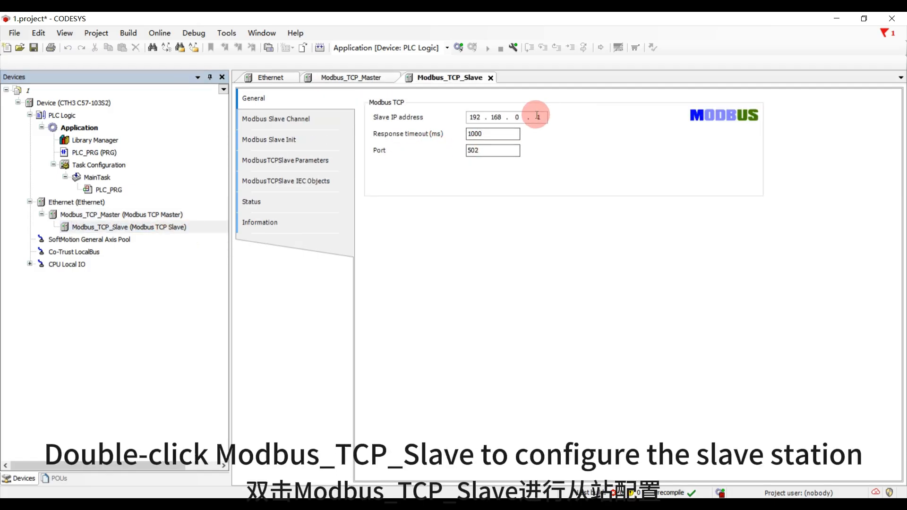
double_click(510, 119)
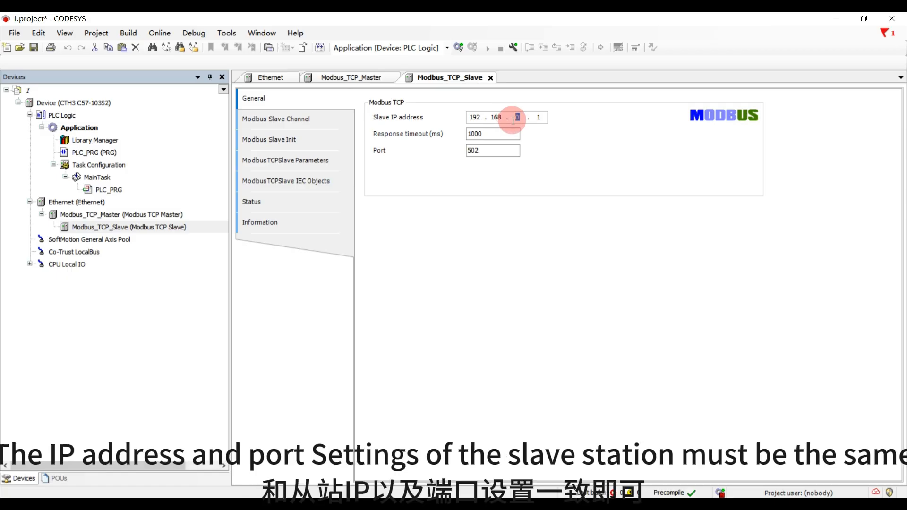
type("1")
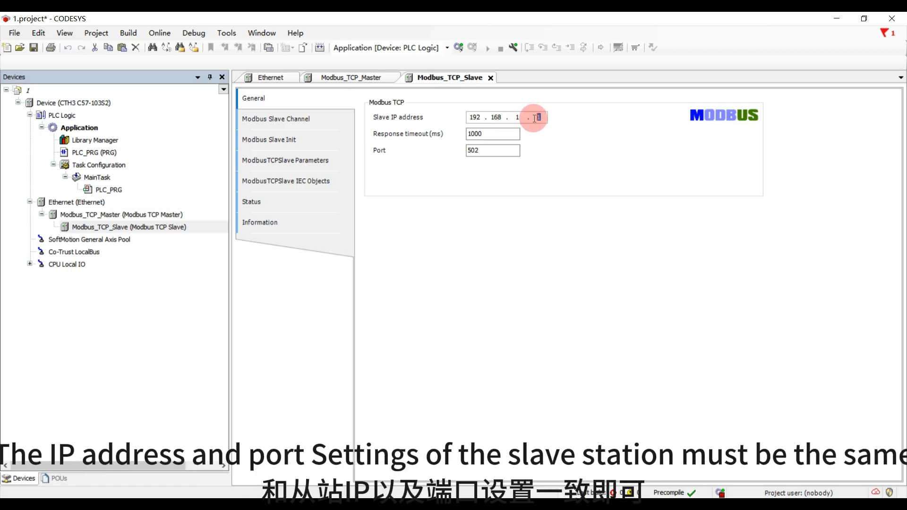
type("21")
left_click(534, 118)
type("0")
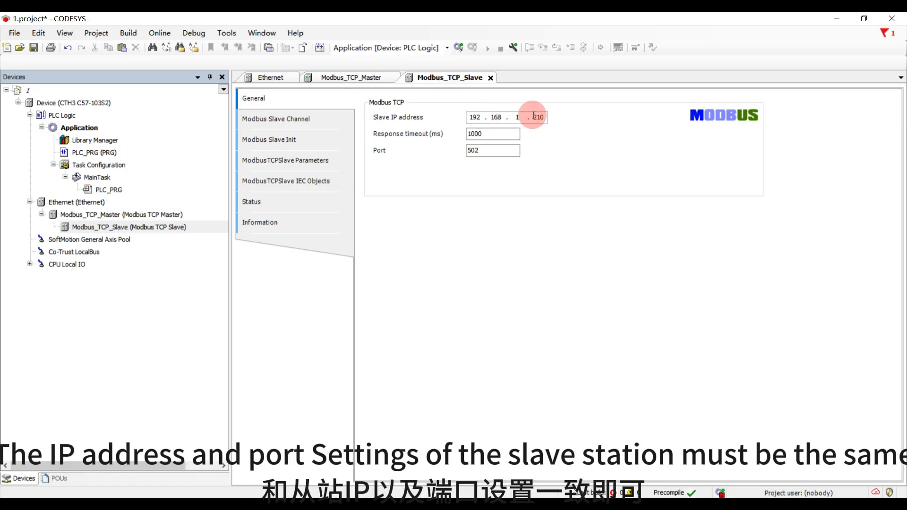
double_click(495, 150)
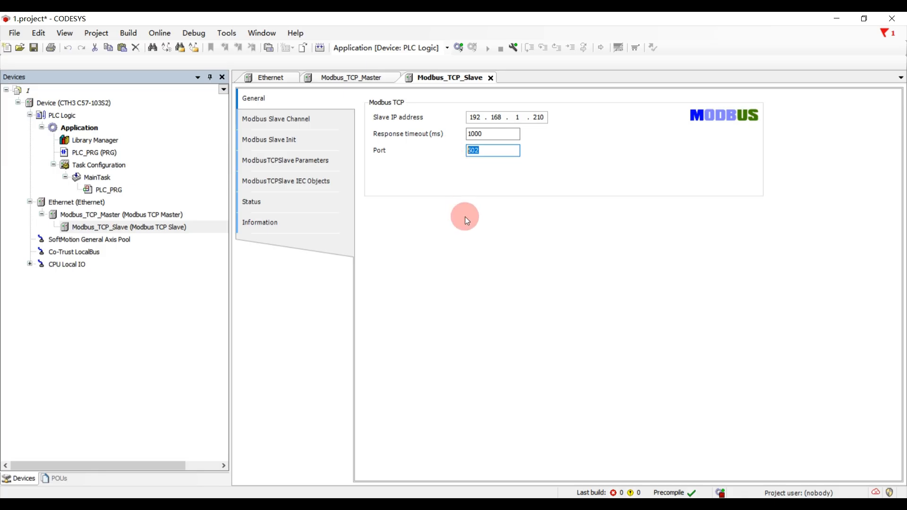
- Start a new slave channel named vw0_write with access type Write Multiple Registers (Function Code 16)
left_click(287, 122)
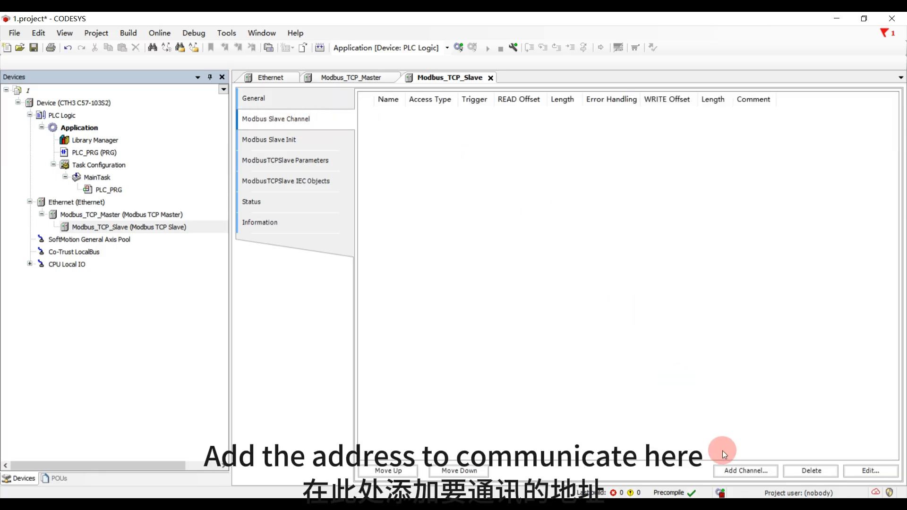
left_click(739, 470)
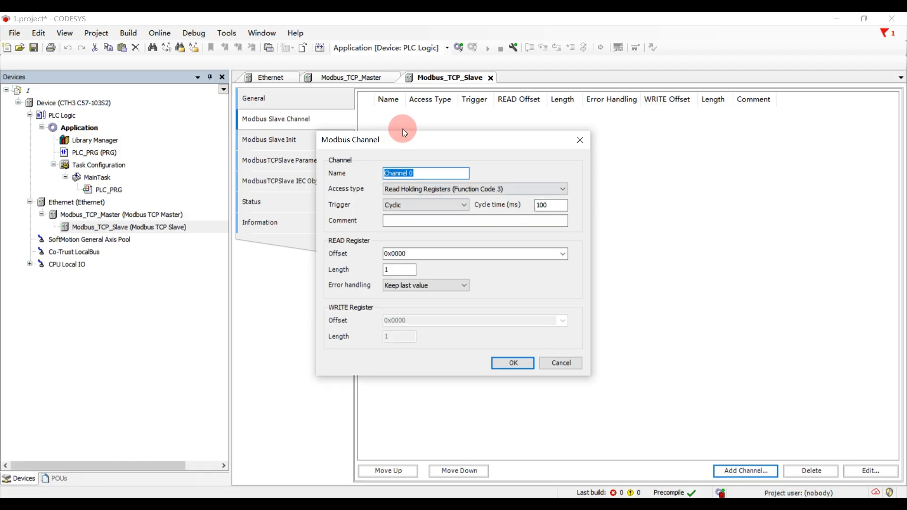
left_click_drag(422, 138, 464, 118)
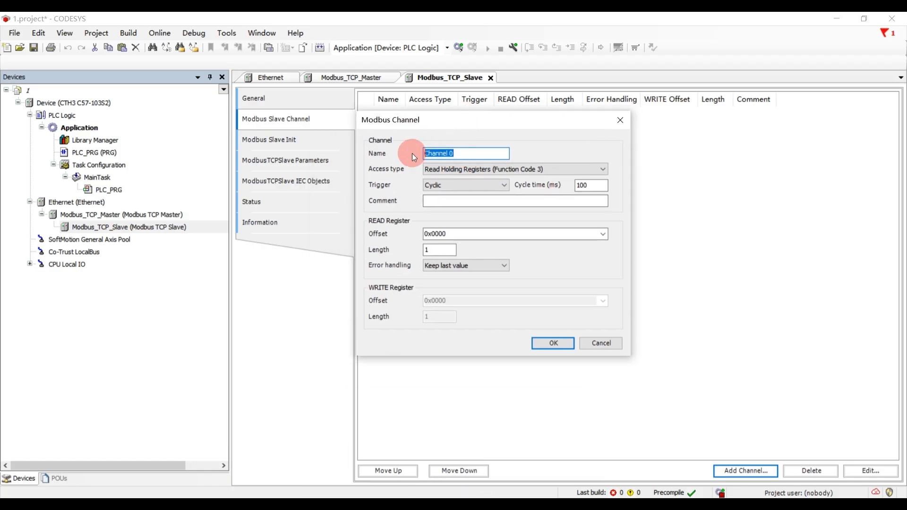
type("vw0_writ")
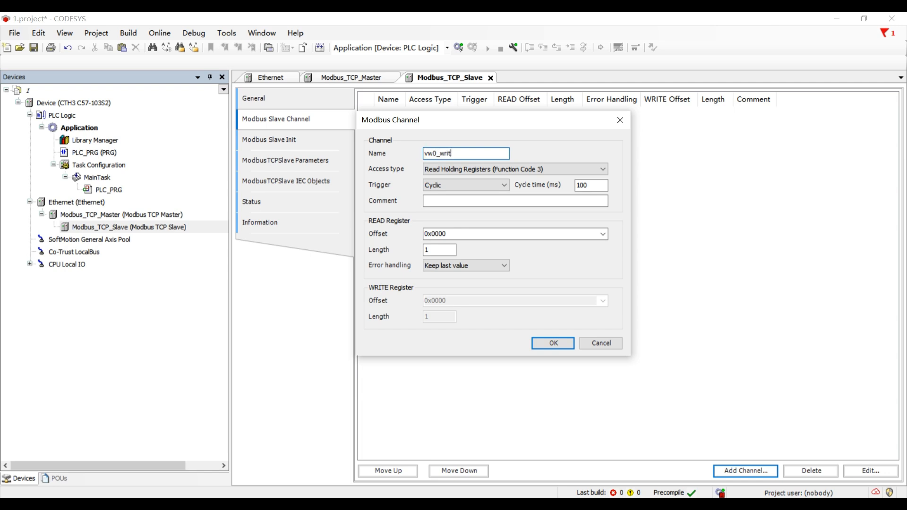
type("e")
left_click(474, 169)
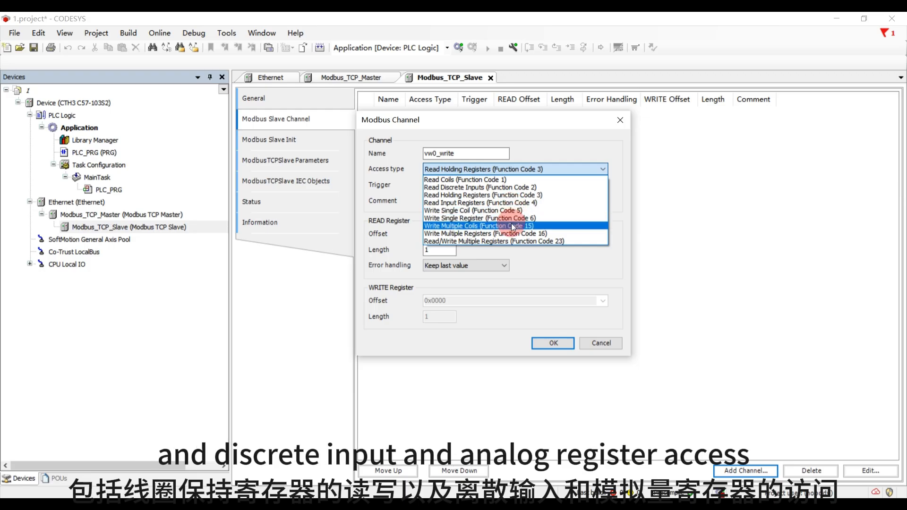
left_click(508, 235)
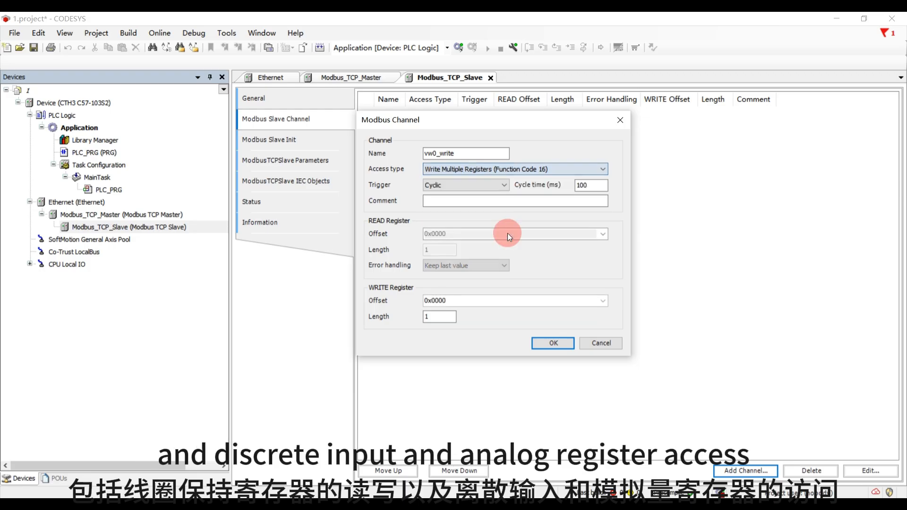
- Set the vw0_write channel's trigger to Cyclic with a cycle time of 100 ms
left_click(499, 191)
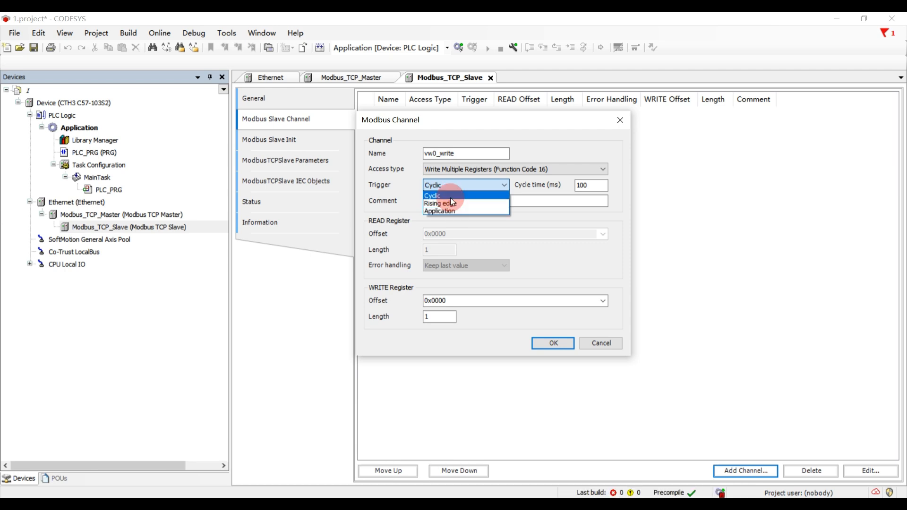
left_click(450, 196)
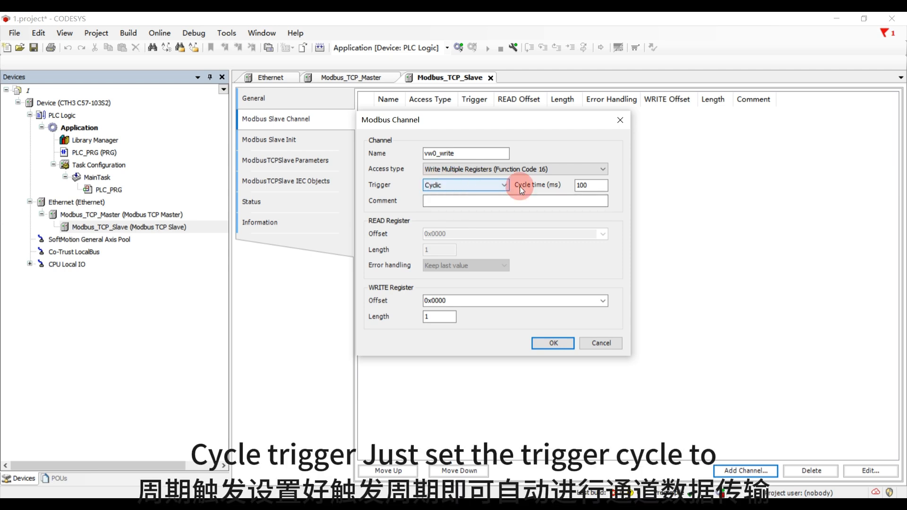
left_click(589, 185)
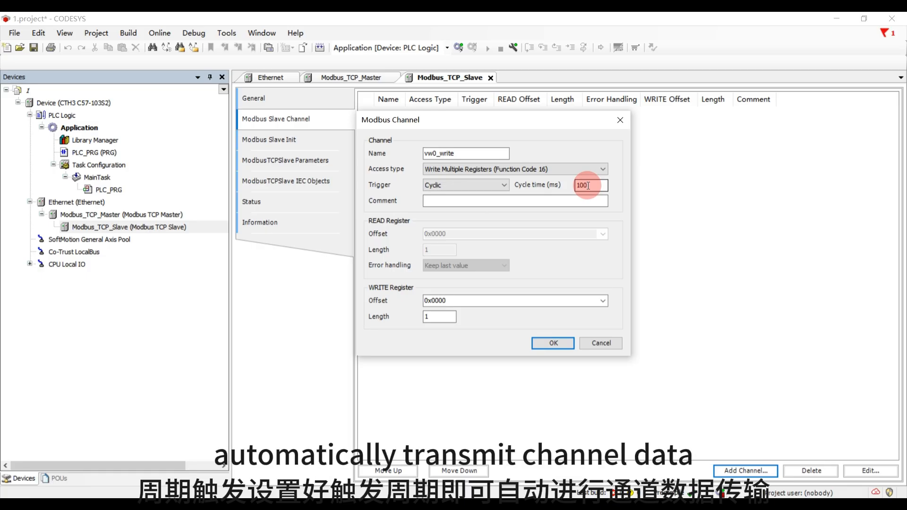
- Set the channel's write register offset to 0x0000 and length to 5, and add the vw0_write channel to the slave
left_click(449, 300)
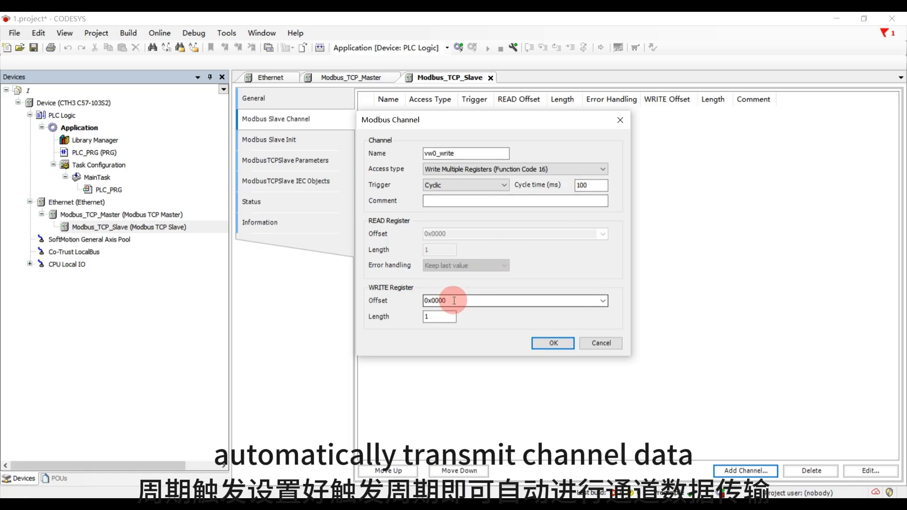
double_click(456, 301)
left_click(453, 299)
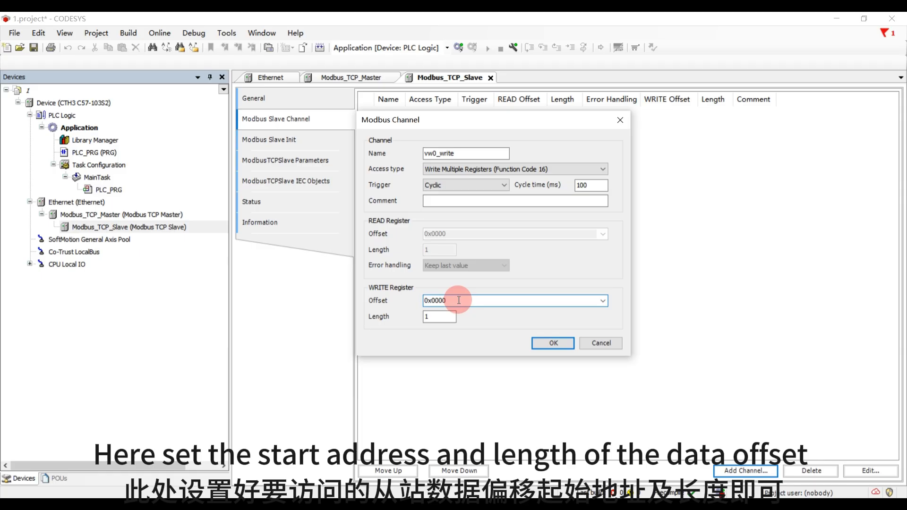
left_click_drag(439, 316, 418, 321)
type("5")
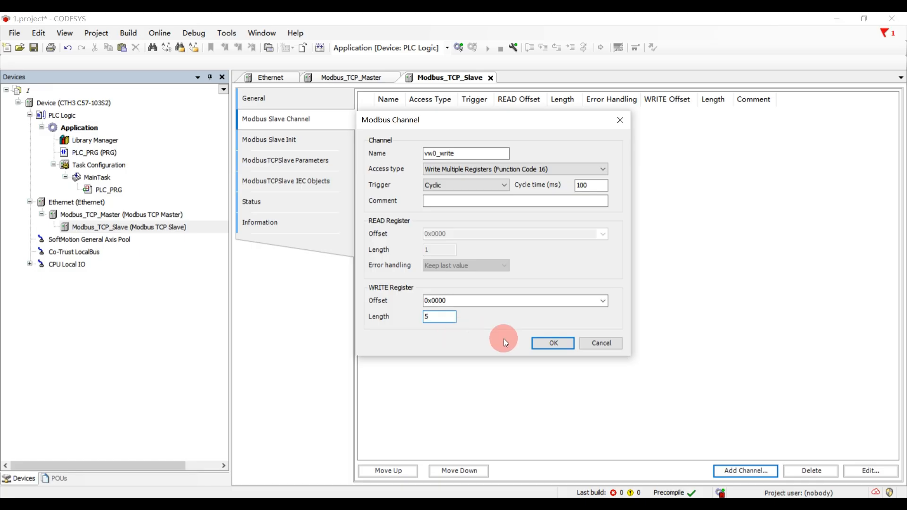
left_click(552, 343)
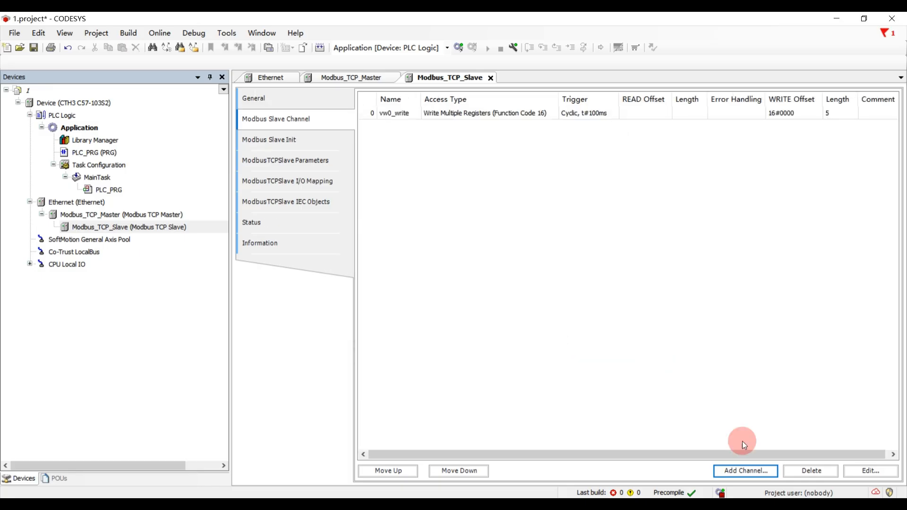
- Start a second slave channel named vw0_read with access type Read Holding Registers (Function Code 3)
left_click(745, 472)
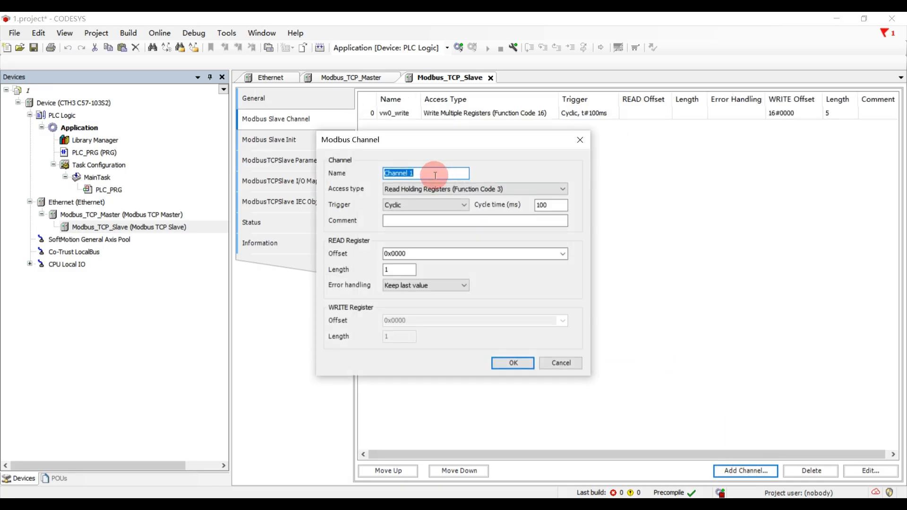
type("vw0")
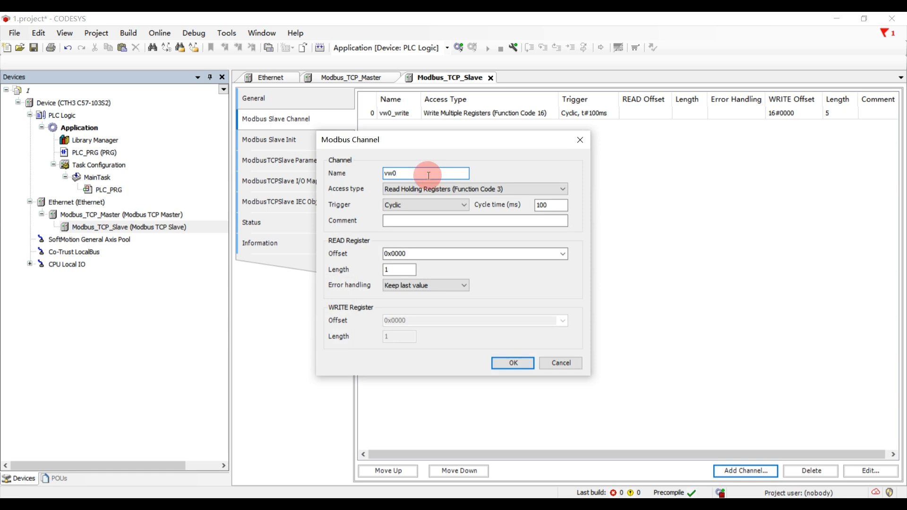
type("_read")
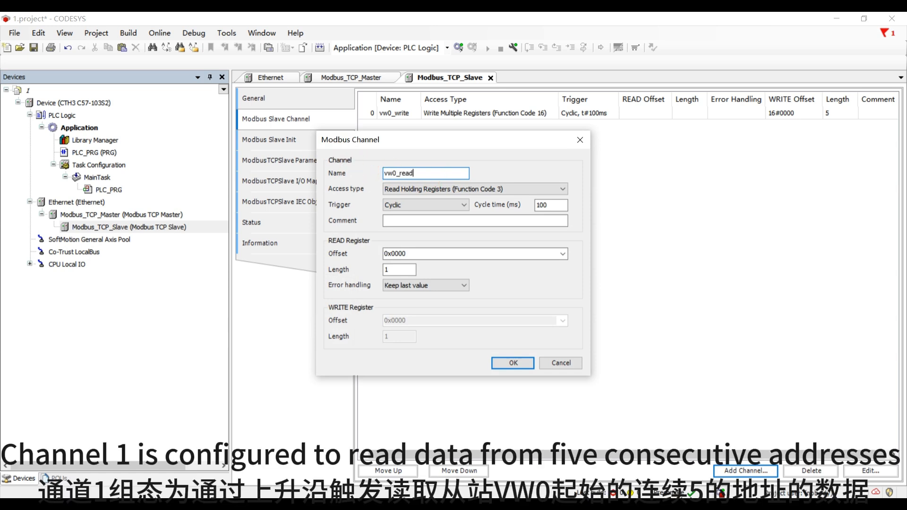
left_click(394, 174)
type("1")
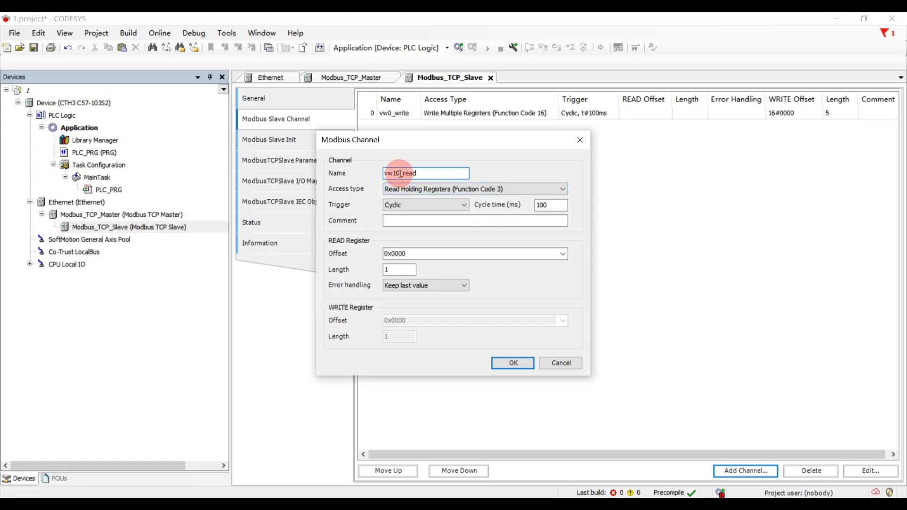
left_click_drag(401, 174, 393, 173)
type("0")
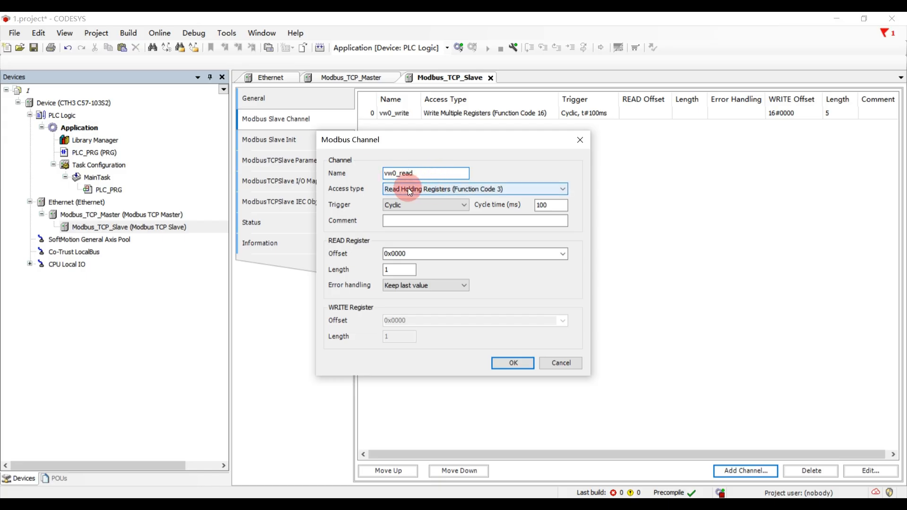
left_click(409, 190)
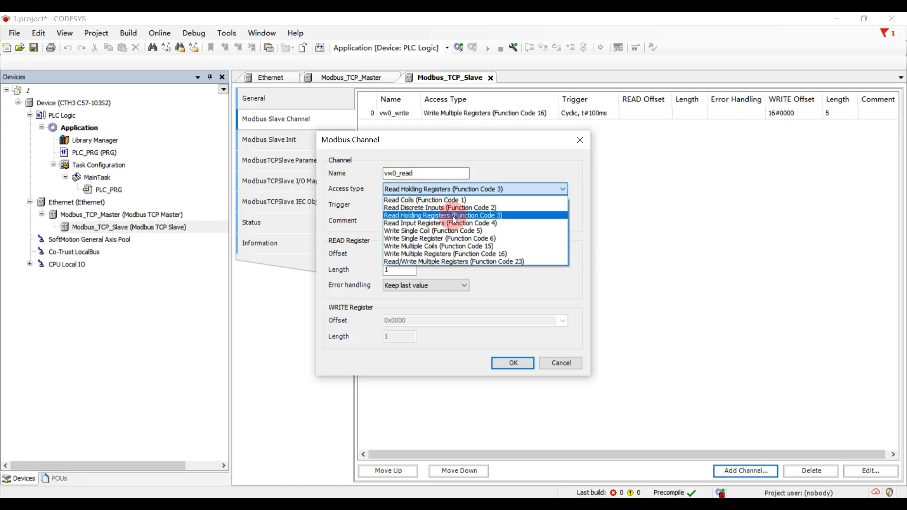
left_click(452, 216)
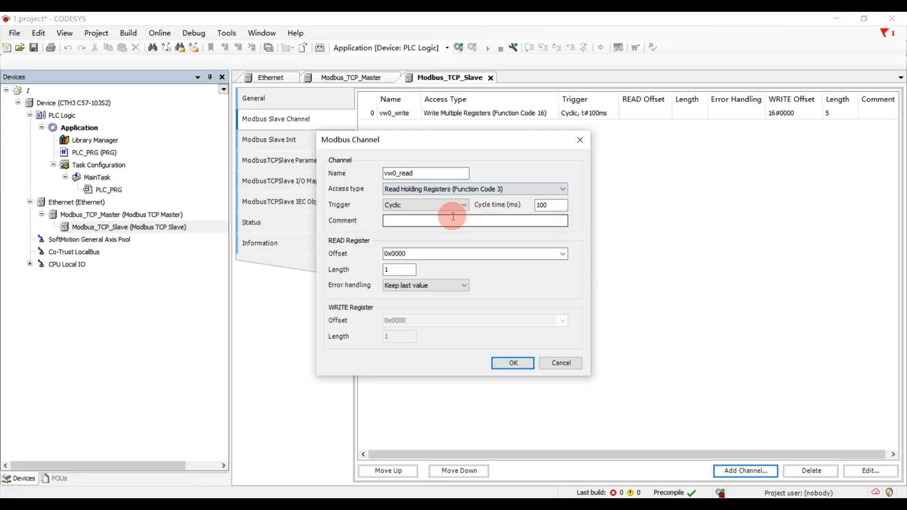
- Set the vw0_read channel's trigger to Rising edge
left_click(429, 205)
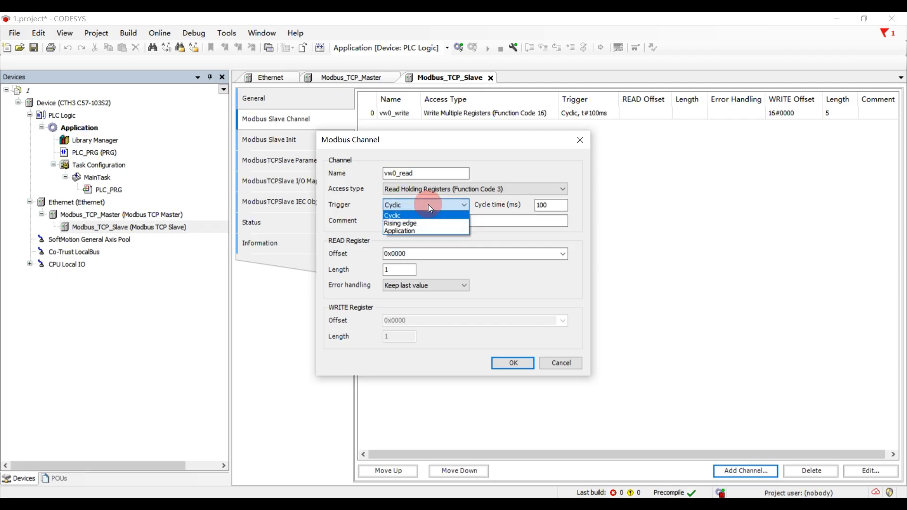
left_click(411, 223)
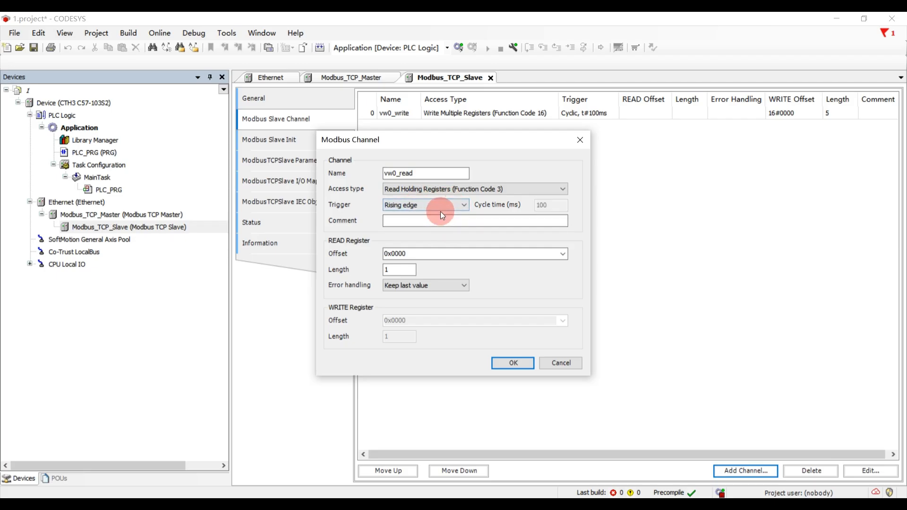
left_click(472, 220)
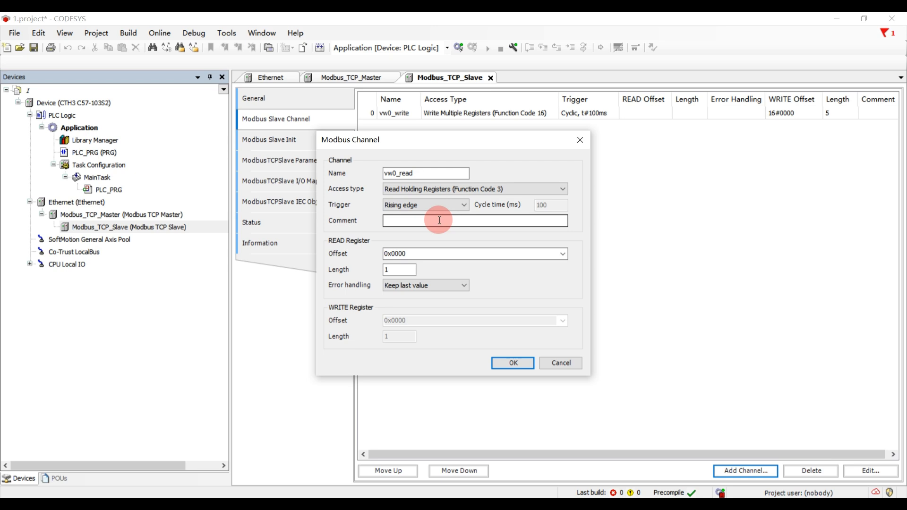
- Set the read register to offset 0x0000, length 5 and error handling Keep last value, and add the vw0_read channel
left_click(416, 255)
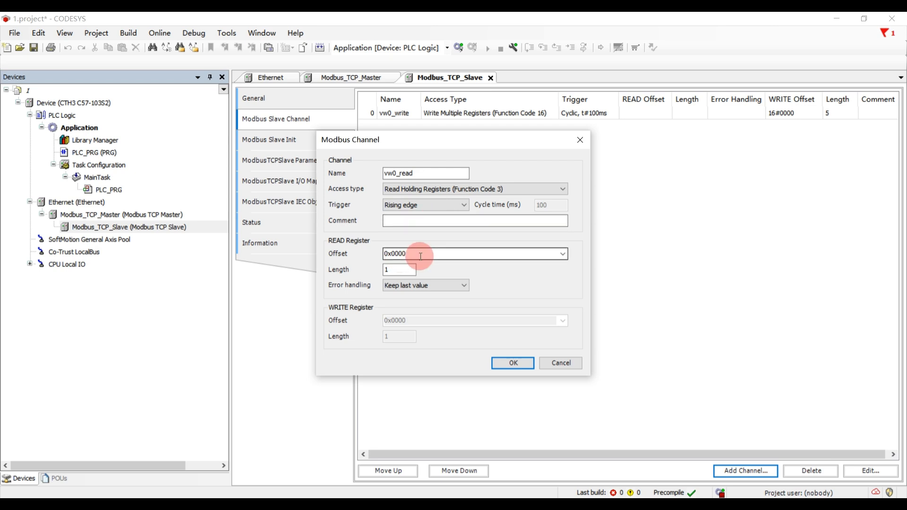
double_click(420, 255)
left_click(417, 256)
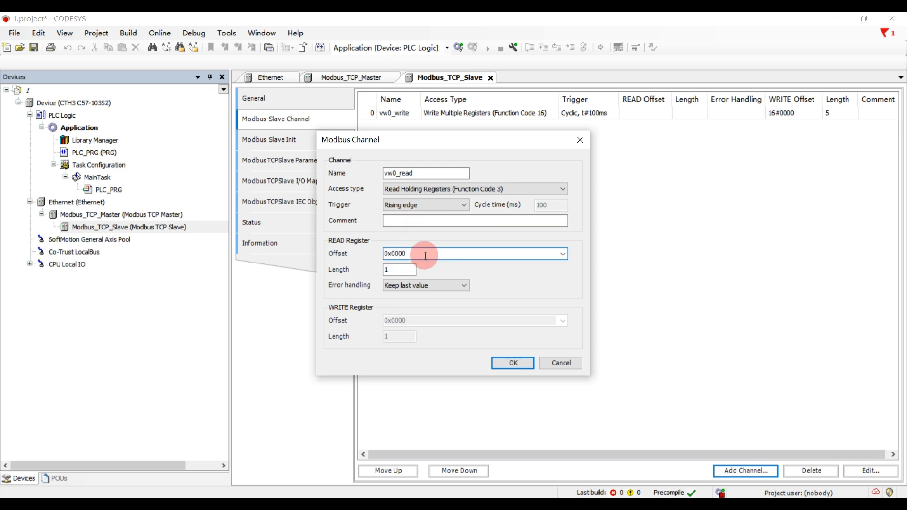
key("Tab")
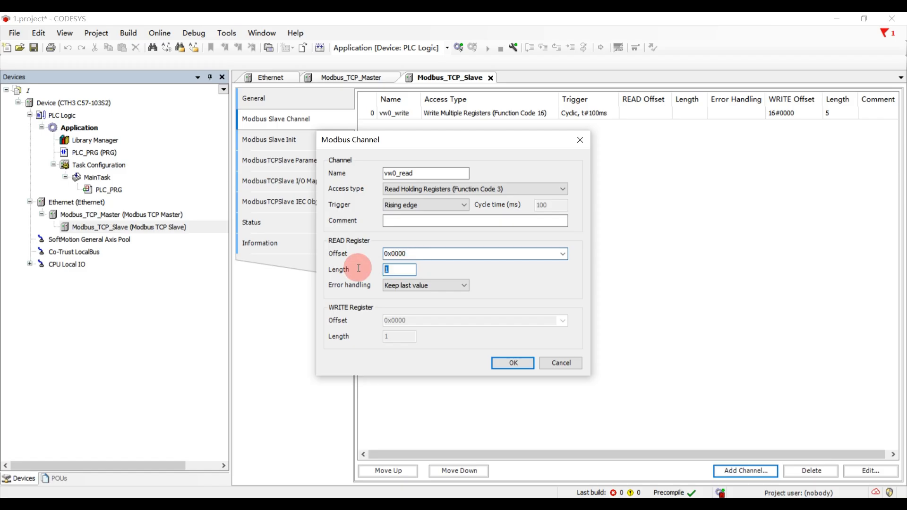
type("5")
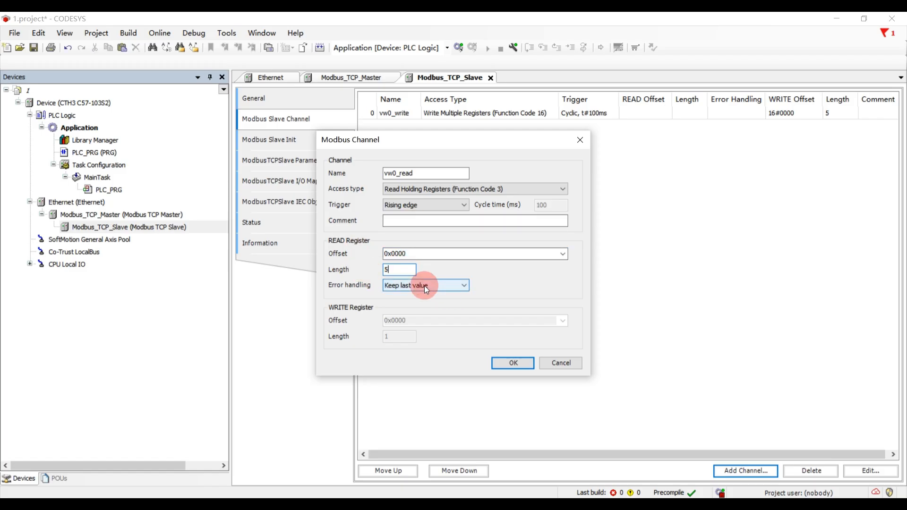
left_click(424, 285)
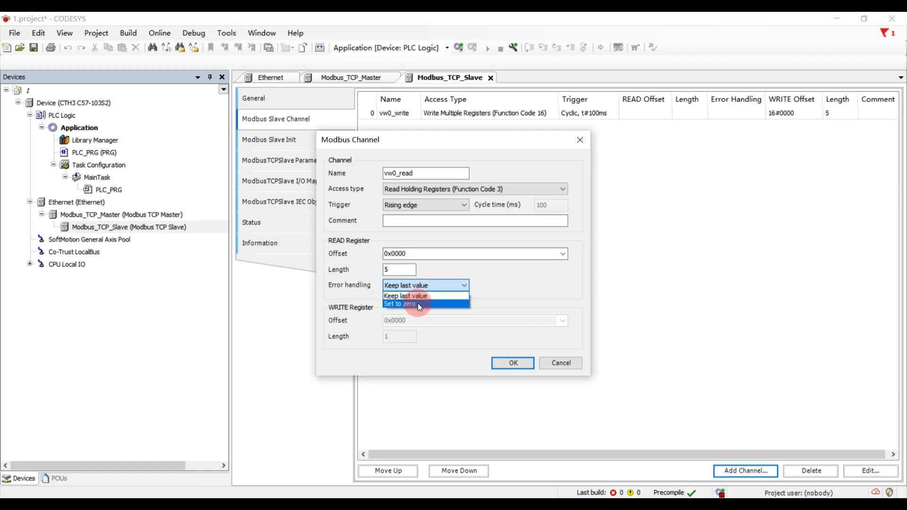
left_click(418, 299)
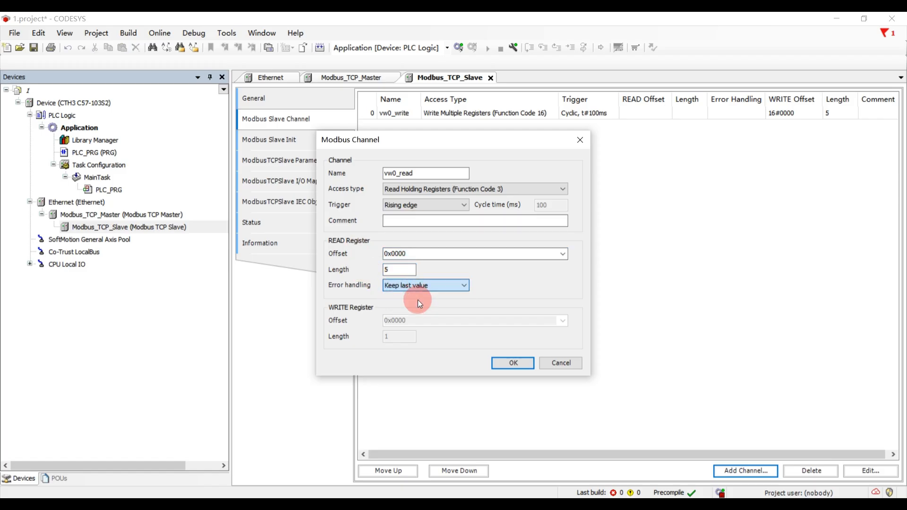
left_click(513, 363)
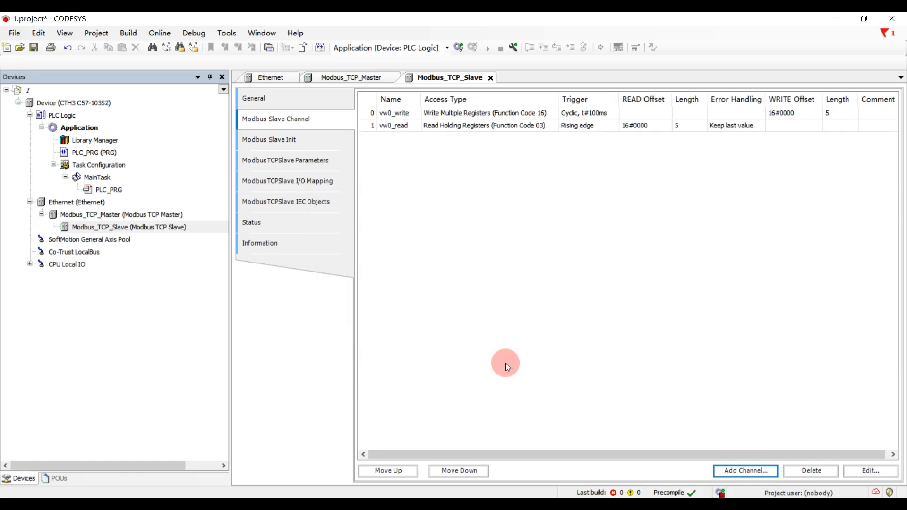
- Start a third slave channel named q0_write with access type Write Multiple Coils (Function Code 15)
left_click(733, 472)
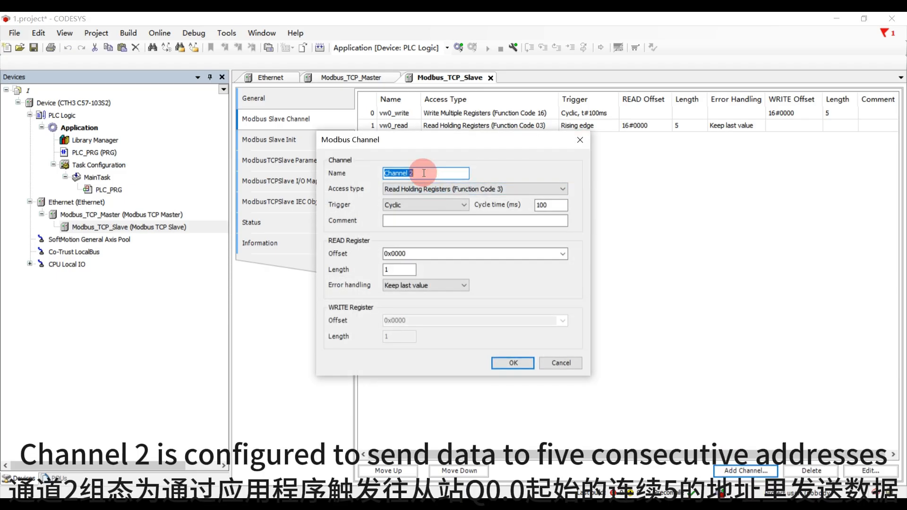
type("q0")
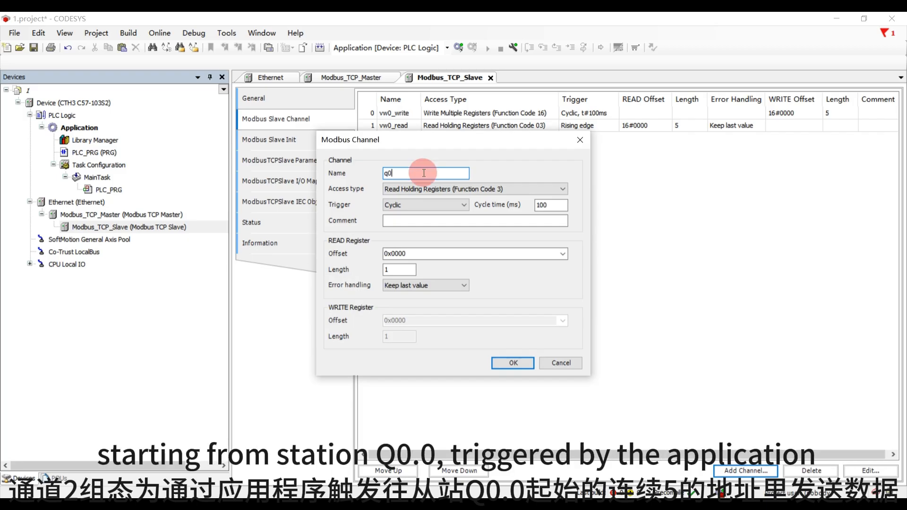
type("_write")
left_click(435, 190)
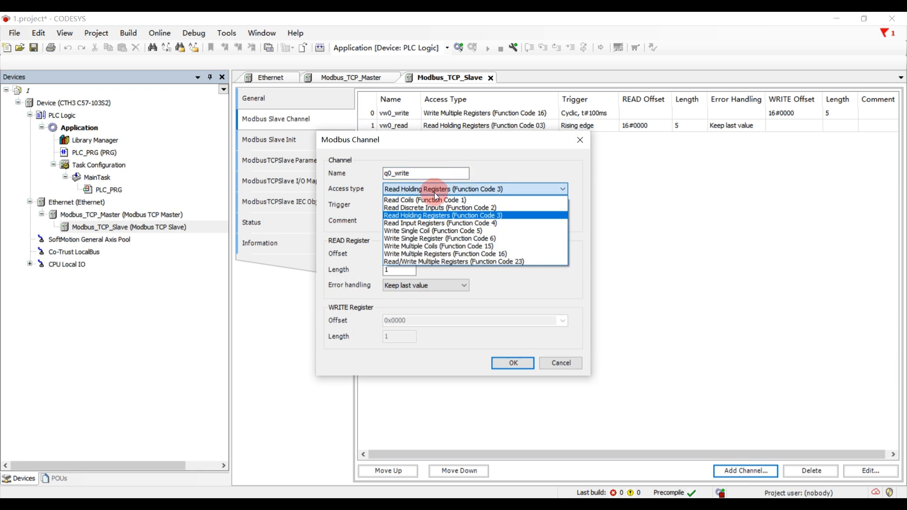
left_click(427, 247)
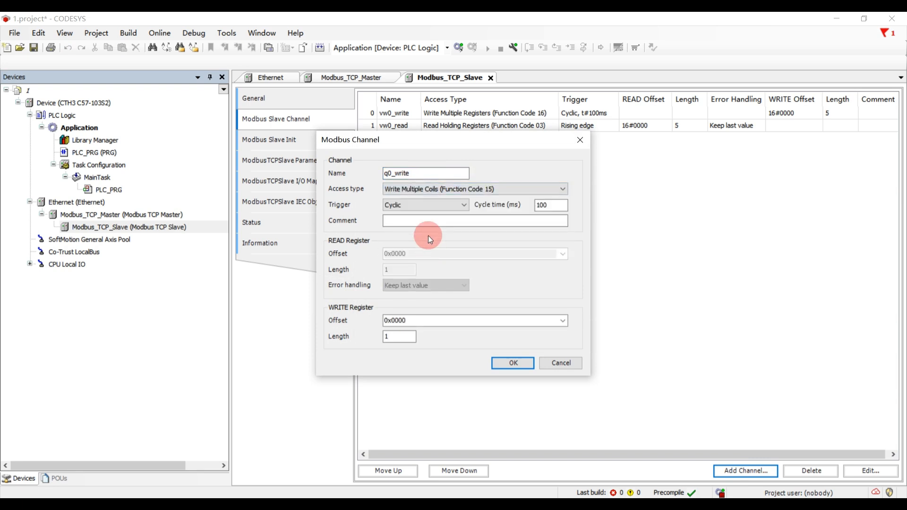
- Set the q0_write channel's trigger to Application and its write length to 5, and add it to the slave
left_click(436, 208)
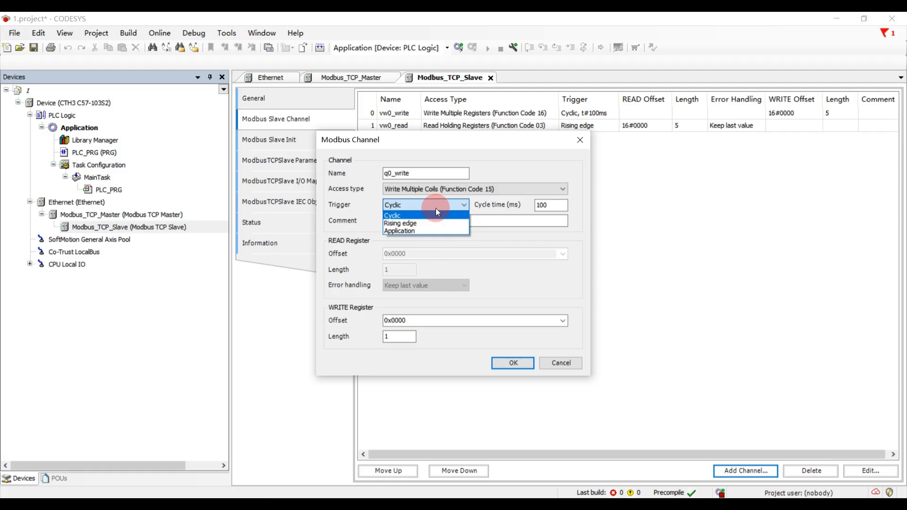
left_click(416, 209)
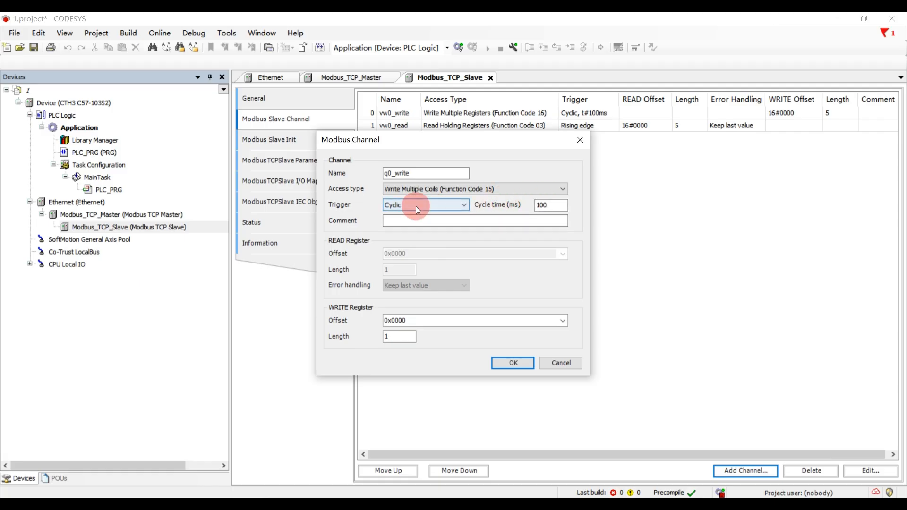
left_click(415, 206)
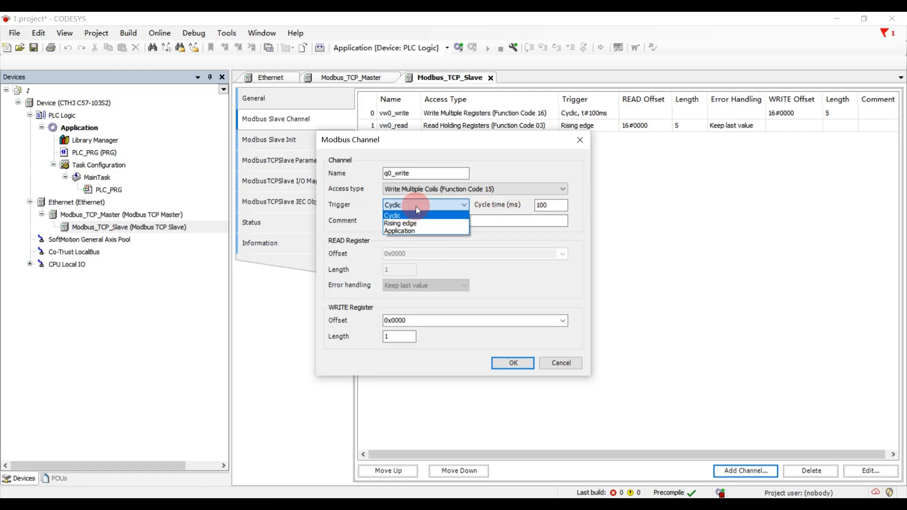
left_click(412, 231)
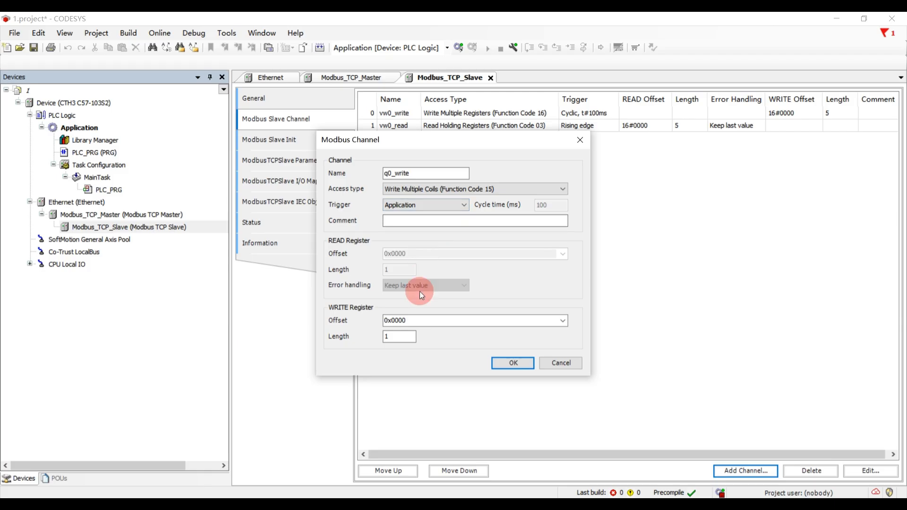
double_click(387, 337)
type("5")
left_click(494, 363)
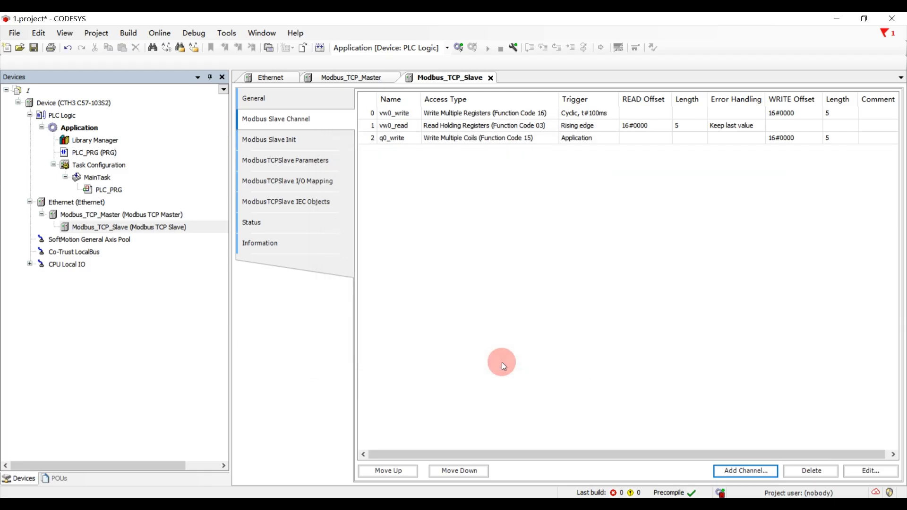
- Start a fourth slave channel named q0_read with access type Read Coils (Function Code 1)
left_click(734, 470)
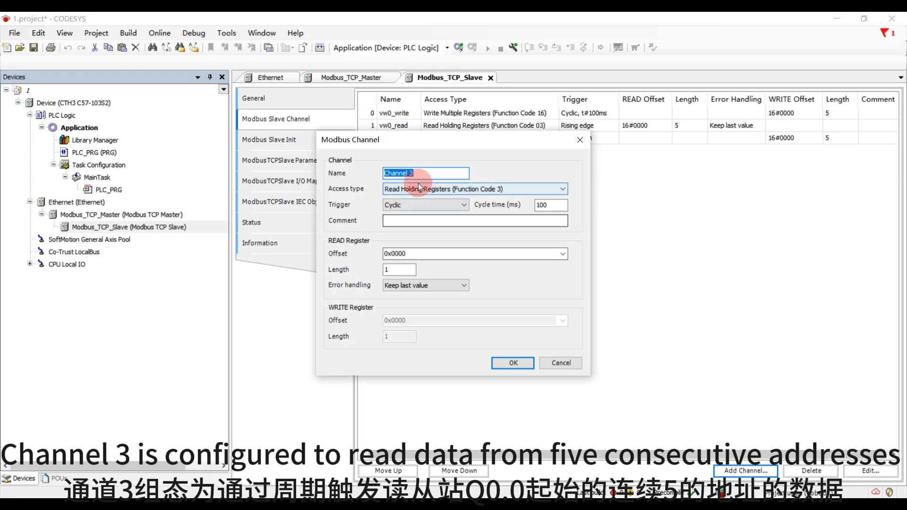
left_click_drag(423, 173, 377, 171)
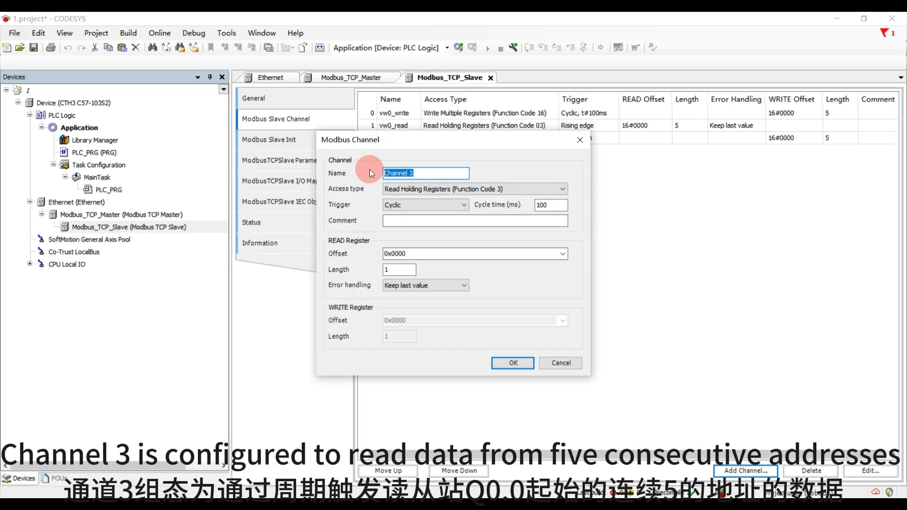
type("q0_read")
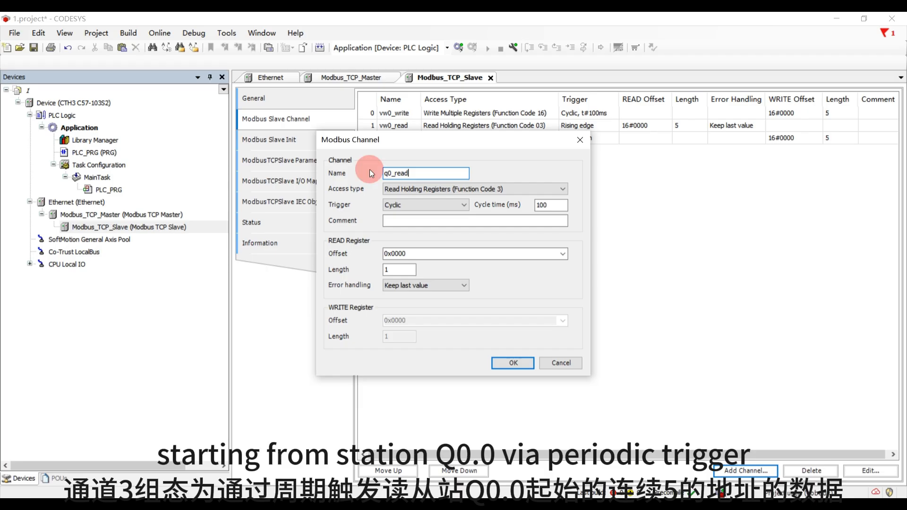
left_click(396, 190)
left_click(424, 190)
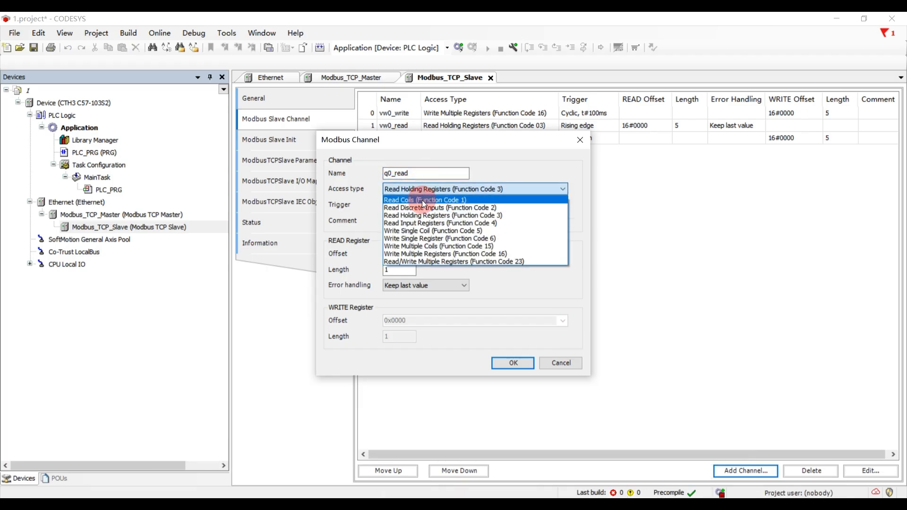
left_click(425, 199)
- Set the q0_read channel's read length to 5 with error handling Keep last value, and add it to the slave
left_click(406, 254)
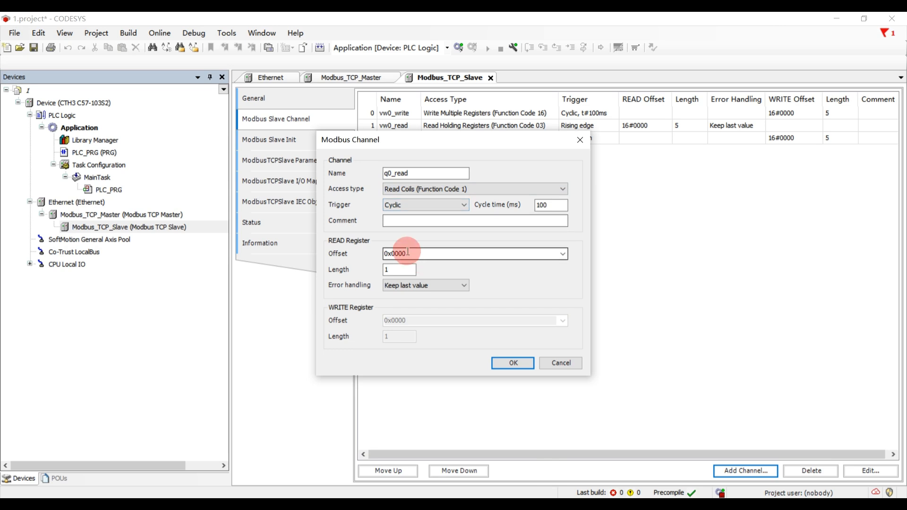
left_click(399, 273)
key("BackSpace")
type("5")
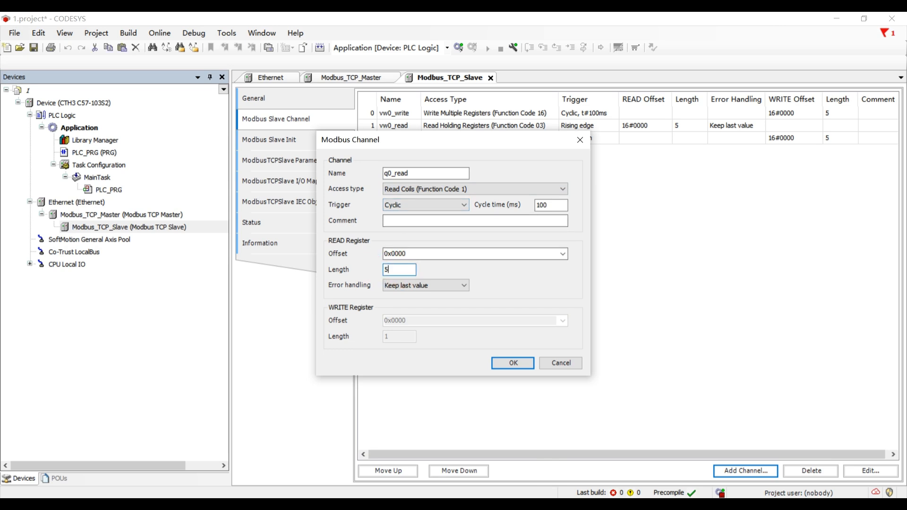
left_click(398, 286)
left_click(398, 285)
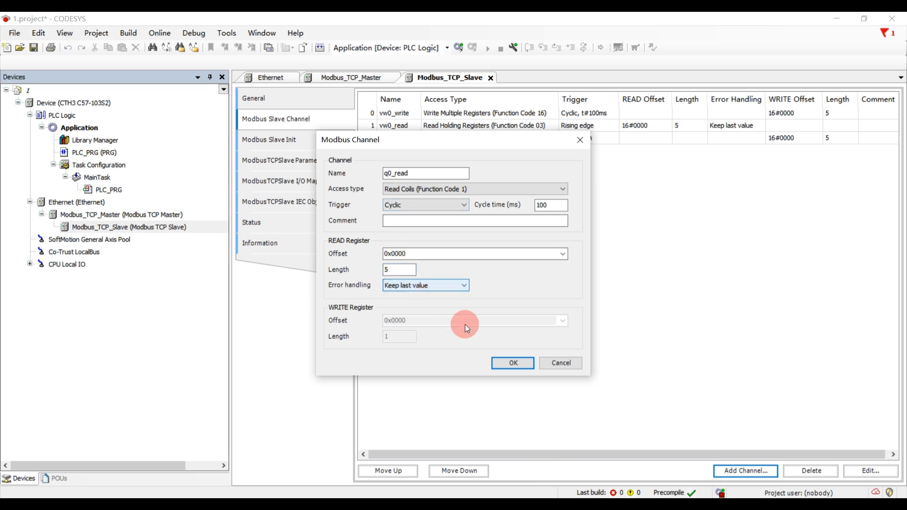
left_click(505, 360)
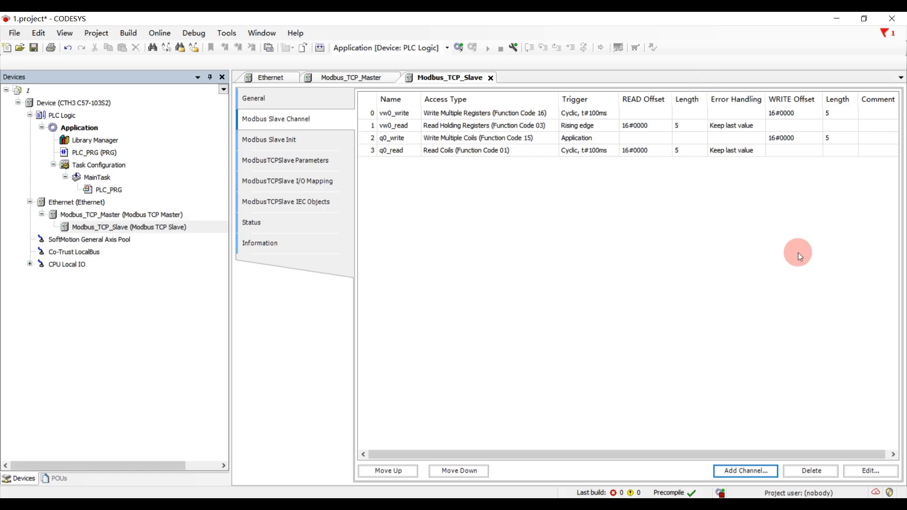
- Start a new initialization value for the Modbus TCP slave with access type Write Multiple Registers (Function Code 16)
left_click(323, 149)
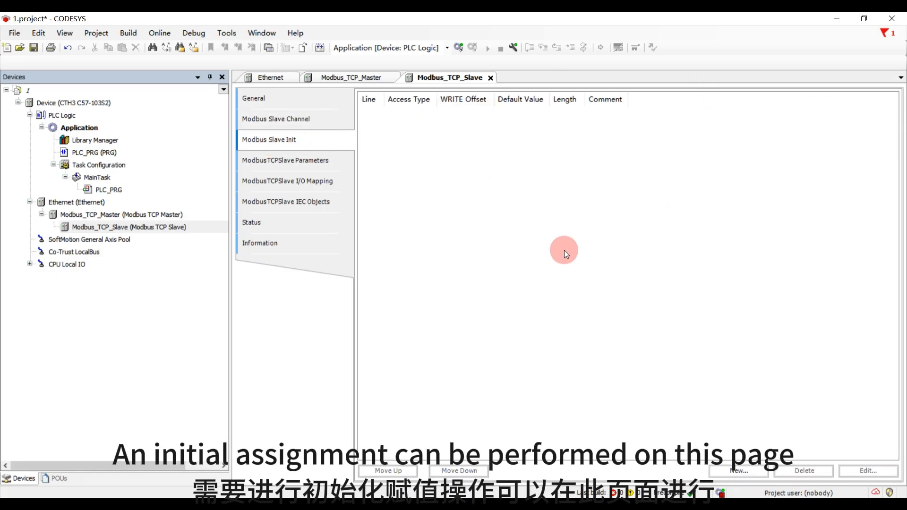
left_click(721, 470)
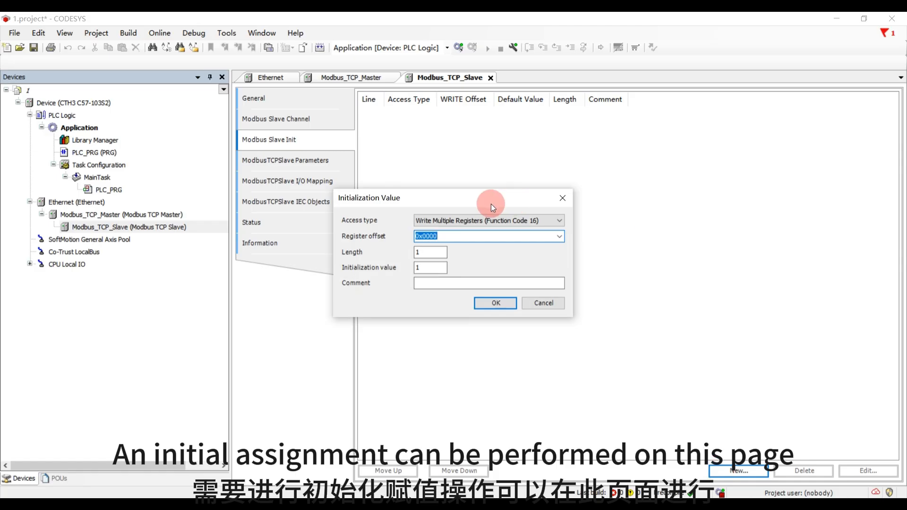
left_click_drag(484, 204, 540, 180)
left_click(515, 198)
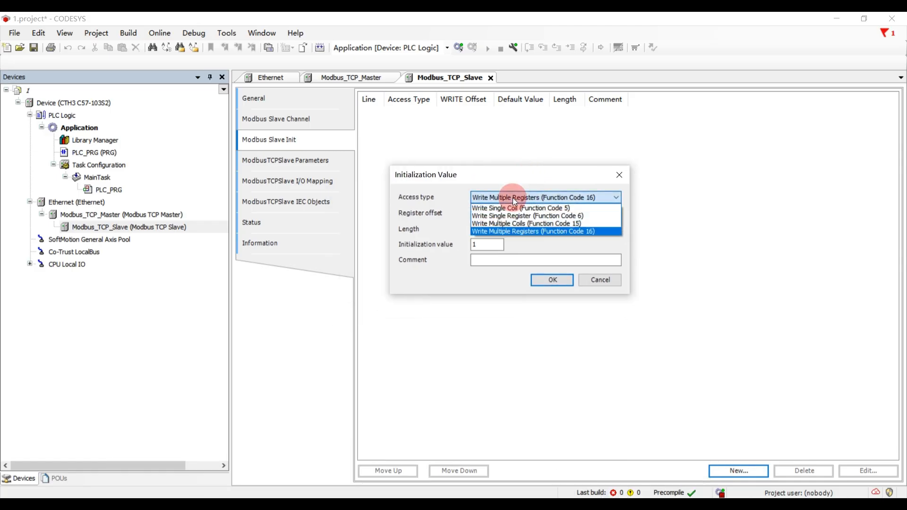
left_click(520, 232)
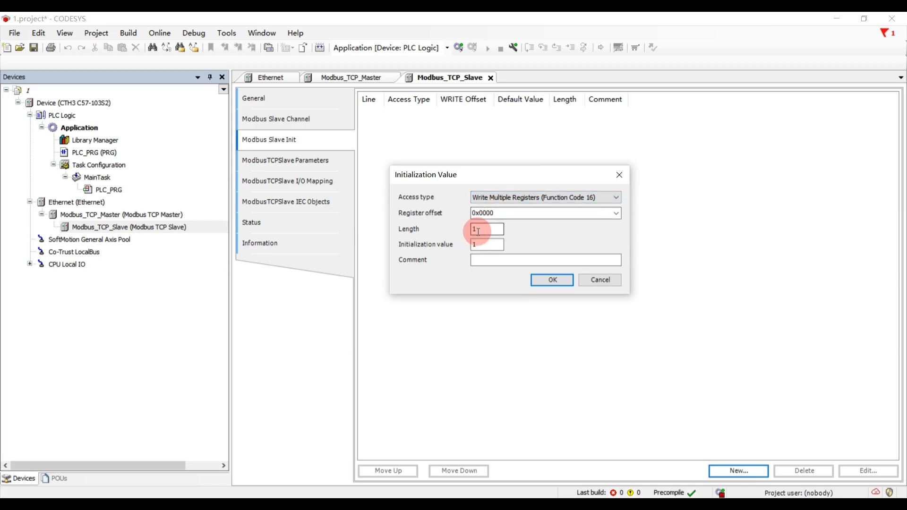
- Set the initialization entry's length to 5 and its initialization value to 23, and add it to the slave
type("5")
left_click(482, 246)
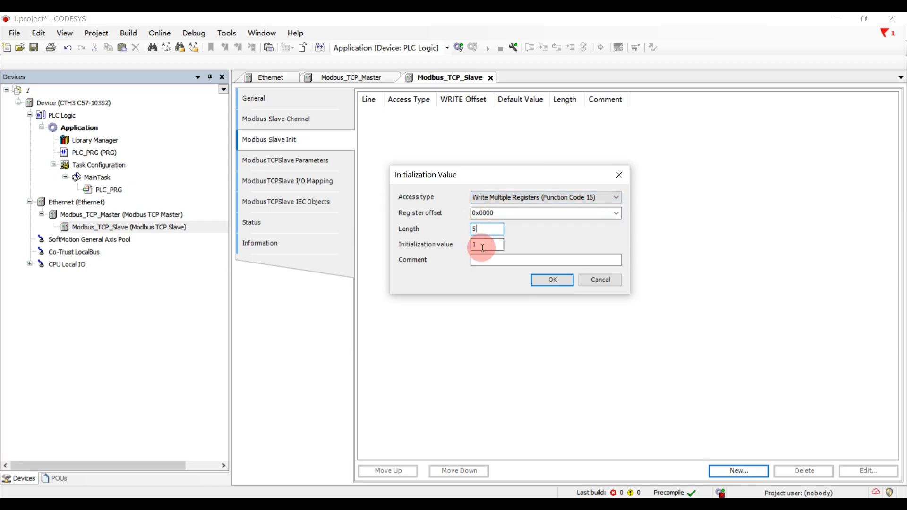
double_click(471, 245)
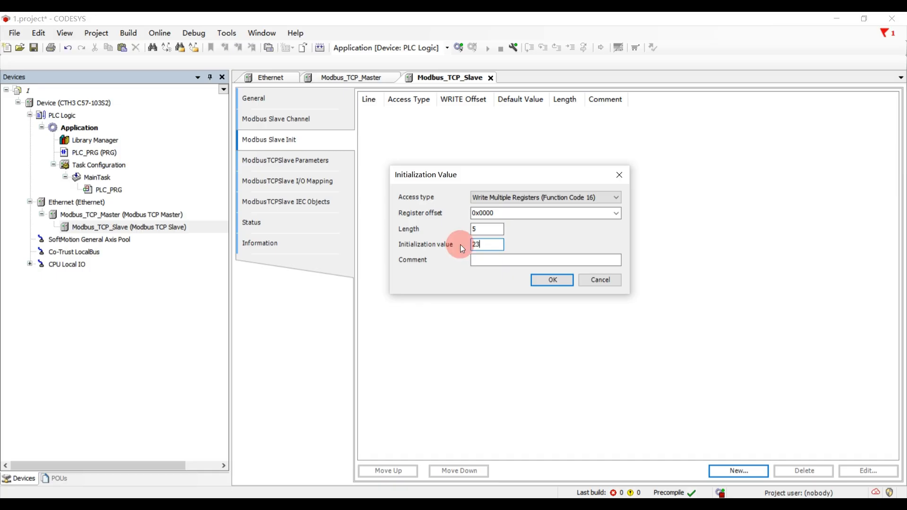
type("23")
left_click(544, 281)
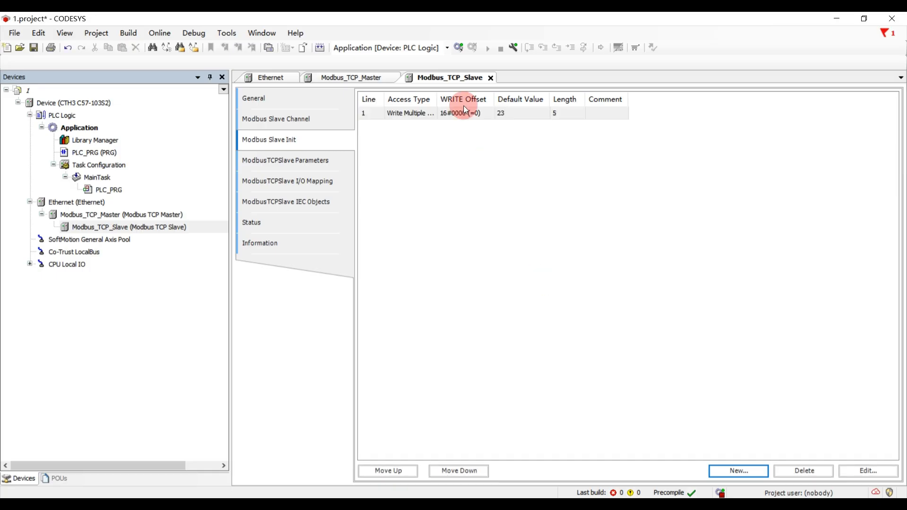
left_click(508, 113)
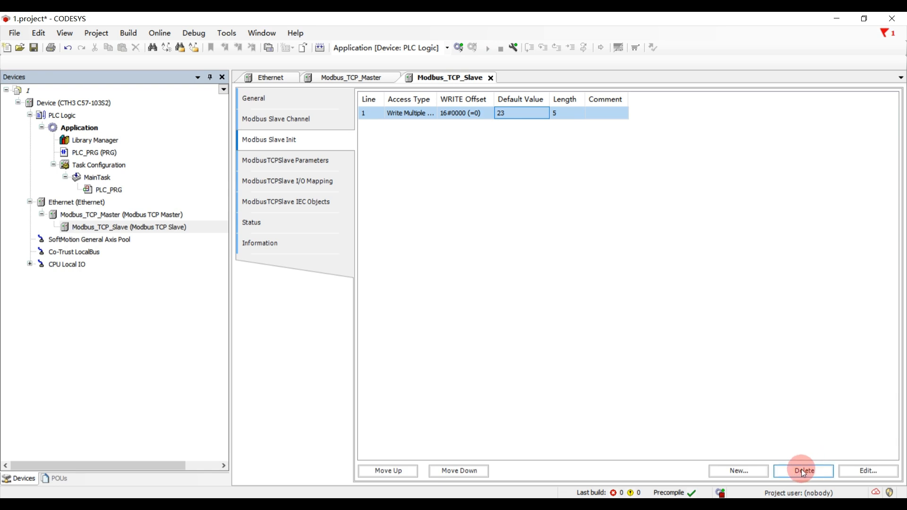
- Examine the Modbus TCP slave's parameters, including the configuration of the vw0_write channel
left_click(308, 165)
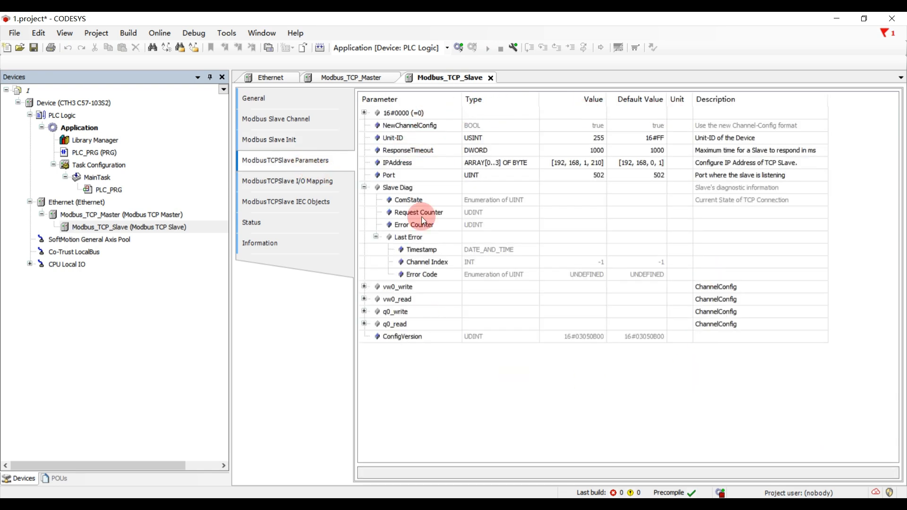
left_click(365, 287)
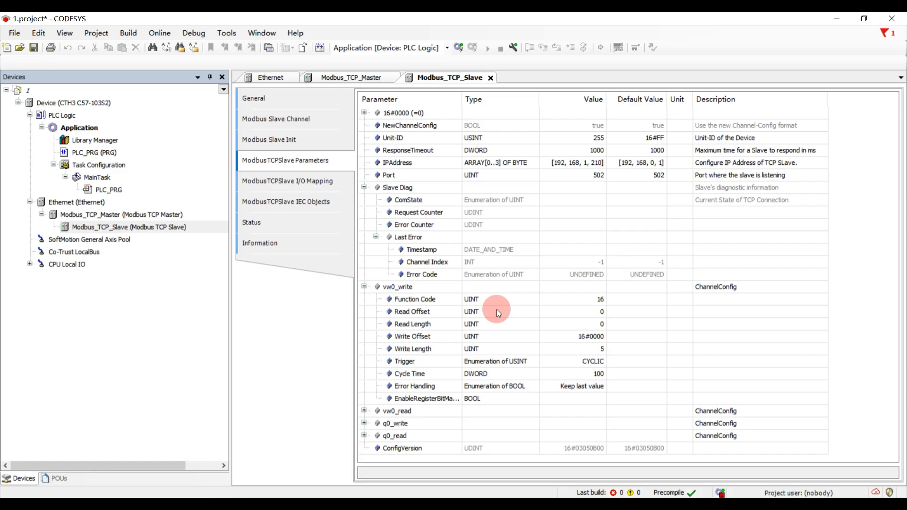
- In the slave's I/O mapping, expand the vw0_read registers and set Always update variables to Enabled 1 (use bus cycle task if not used in any task)
left_click(275, 184)
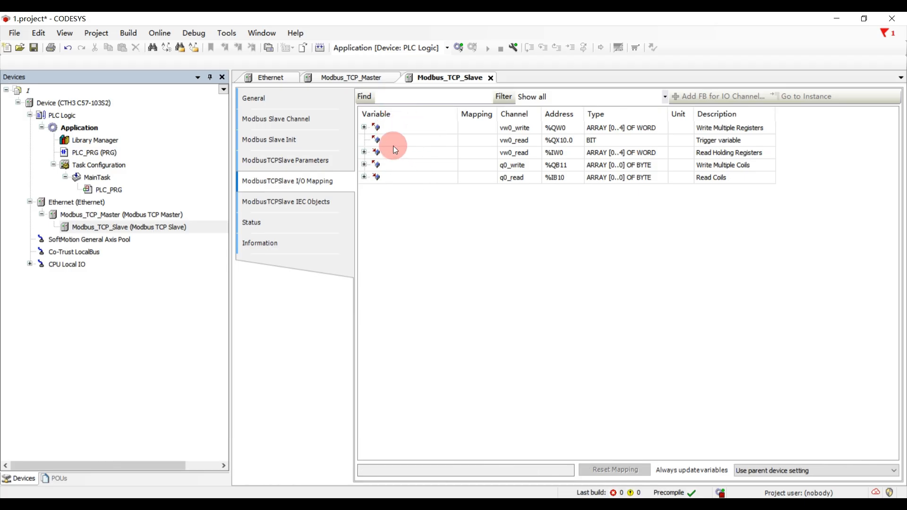
left_click(364, 152)
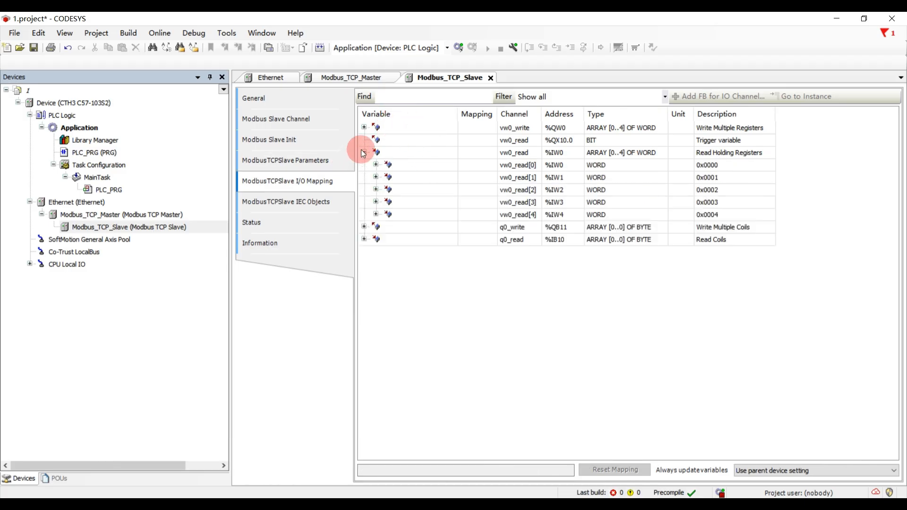
left_click(776, 472)
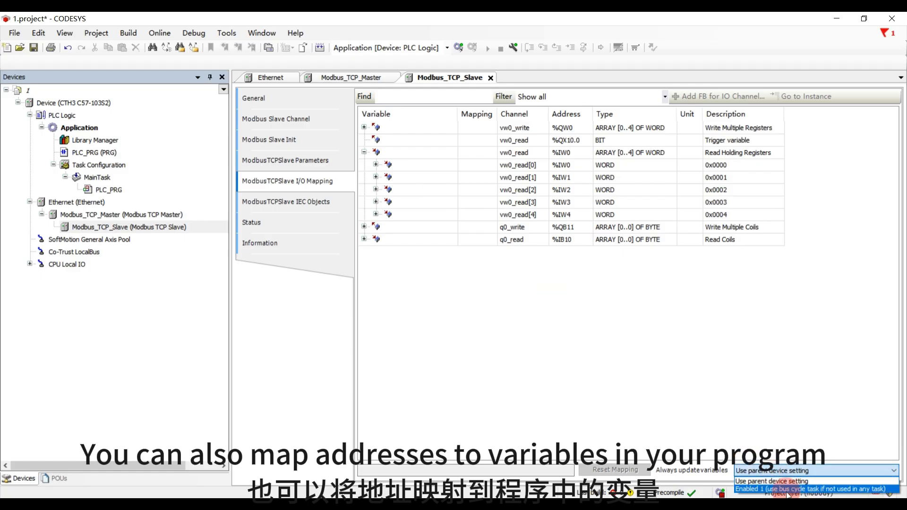
left_click(771, 489)
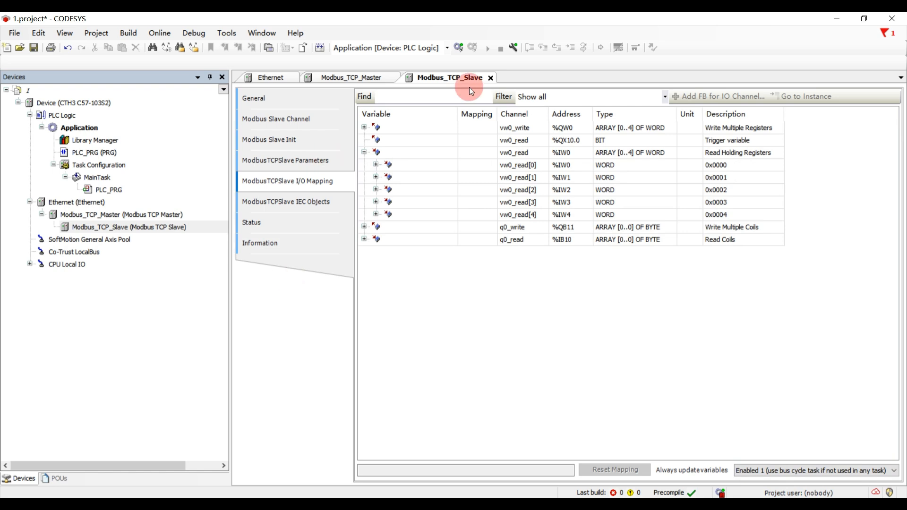
- Generate the application code, log in to the PLC and accept the download of the project
left_click(319, 48)
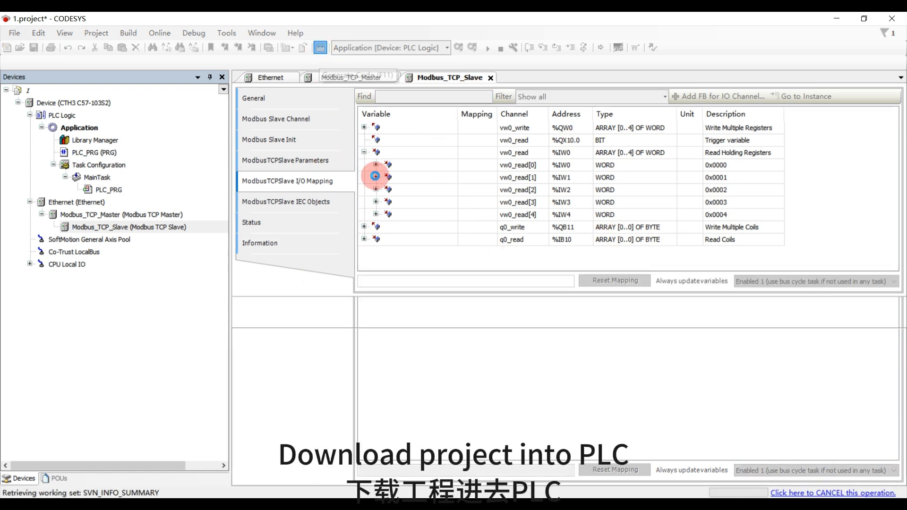
left_click(460, 47)
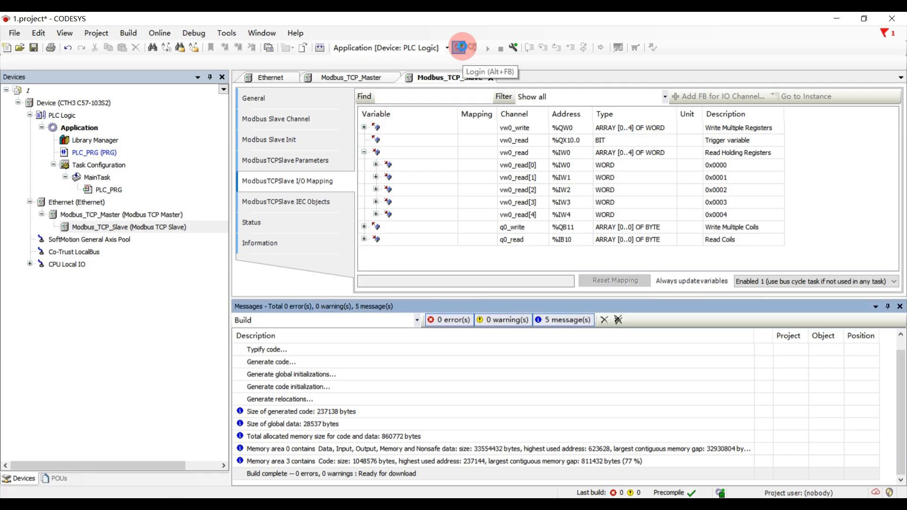
left_click(436, 284)
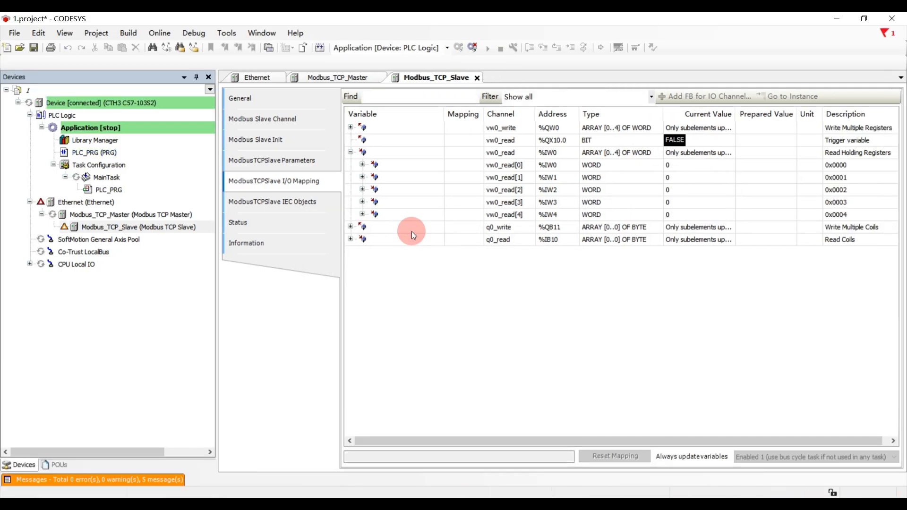
- Arrange the CODESYS window beside the Status Chart, narrowing the Variable column and widening the window to expose the current and prepared values
left_click(867, 19)
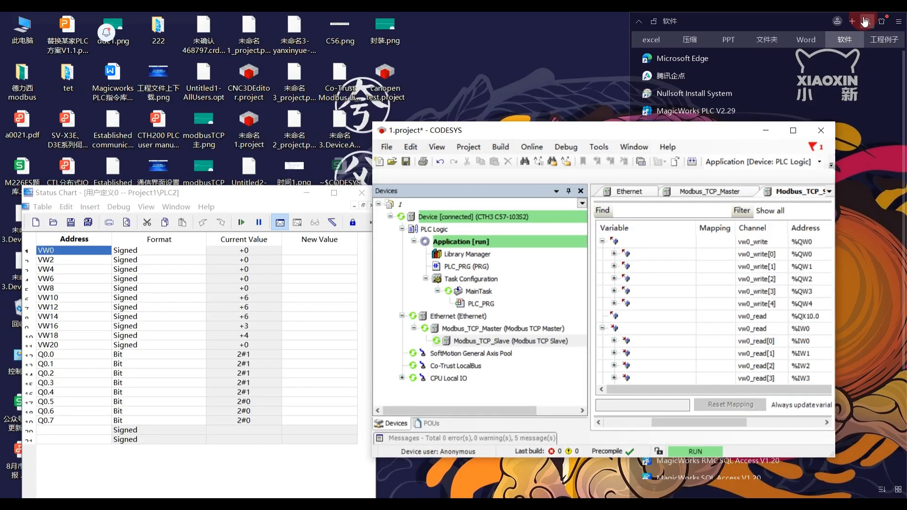
left_click_drag(513, 134, 532, 91)
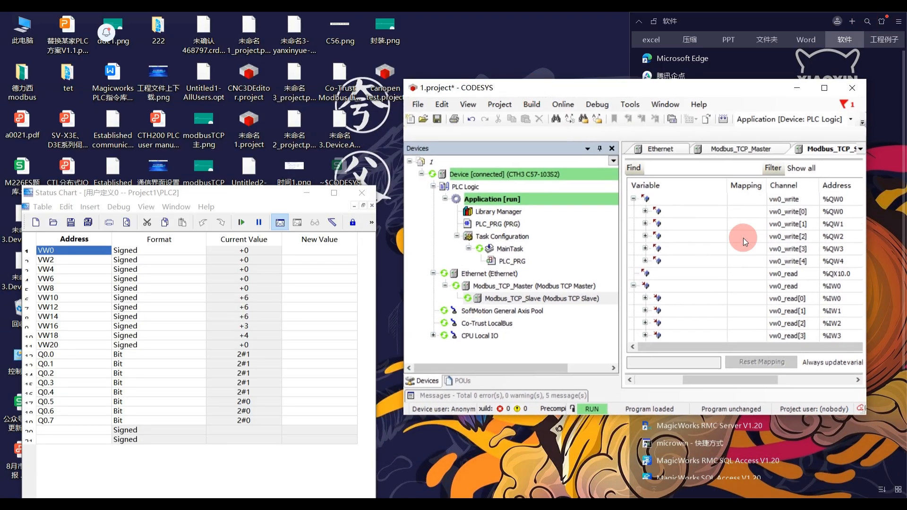
left_click_drag(727, 186, 676, 187)
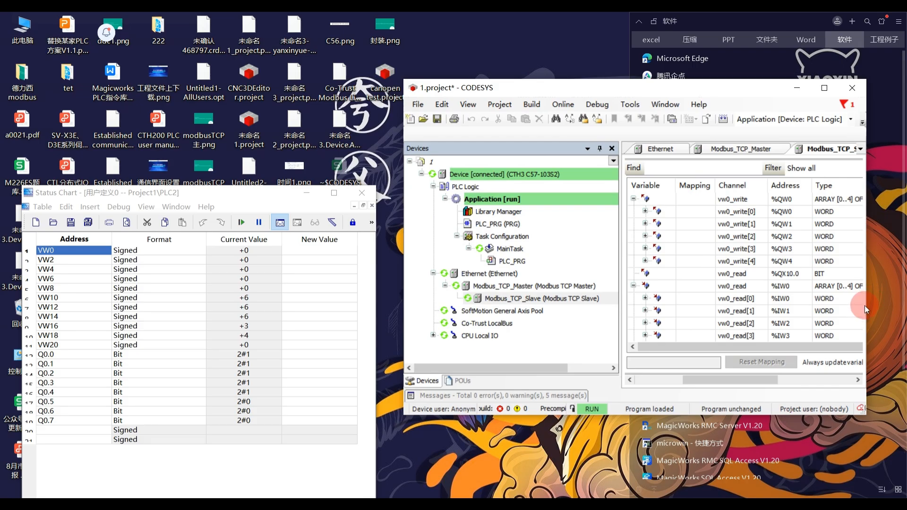
left_click_drag(866, 310, 906, 310)
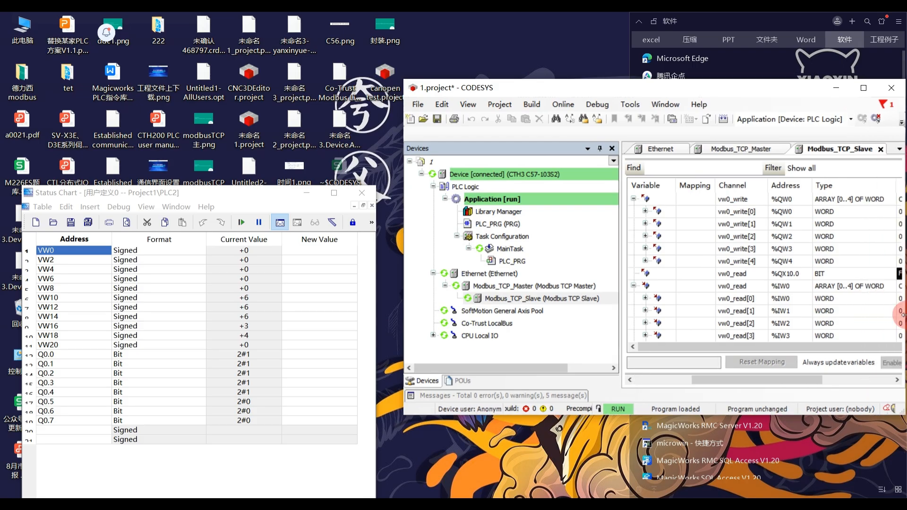
left_click_drag(662, 89, 540, 78)
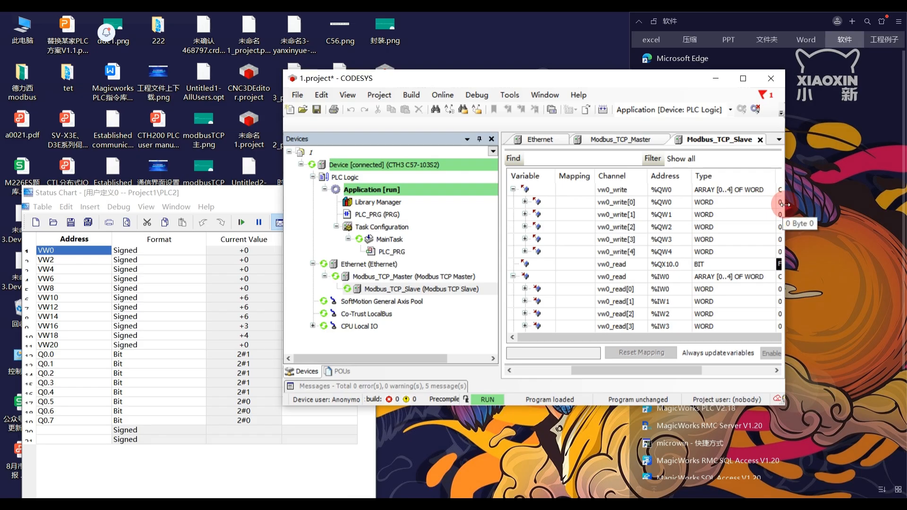
left_click_drag(786, 219, 900, 219)
- Prepare the values 11, 22, 33, 44 and 55 for vw0_write[0] through vw0_write[4] in the slave's I/O mapping
left_click(871, 203)
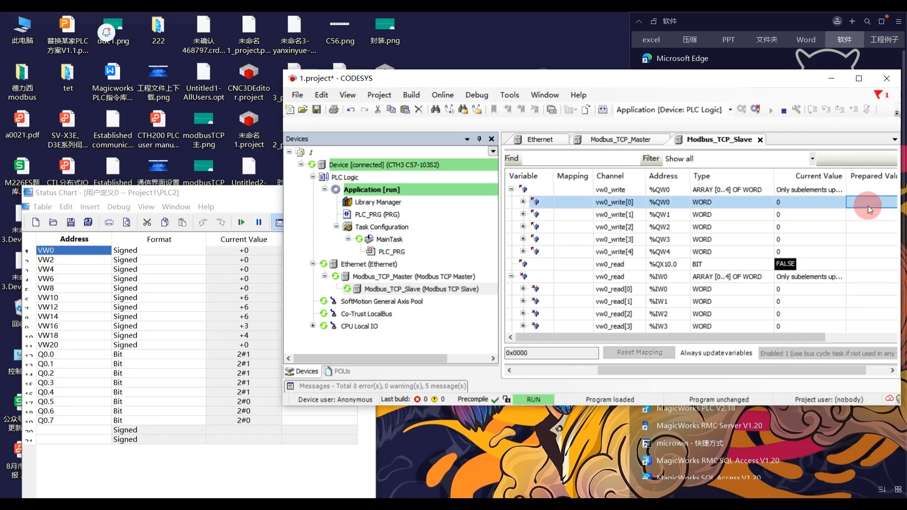
left_click(869, 206)
type("11")
left_click(861, 214)
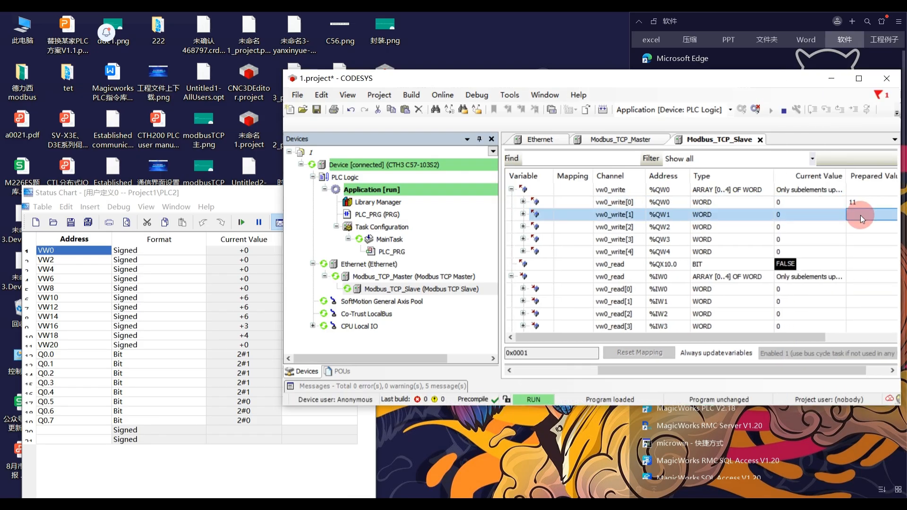
type("22")
left_click(857, 228)
type("33")
left_click(862, 243)
type("44")
left_click(862, 251)
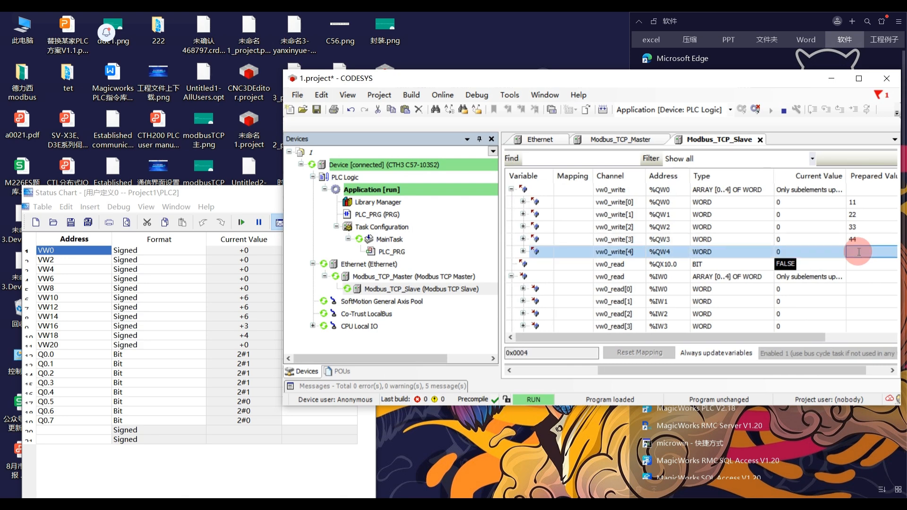
type("55")
- Write the prepared vw0_write values to the running PLC
left_click(817, 240)
left_click(477, 94)
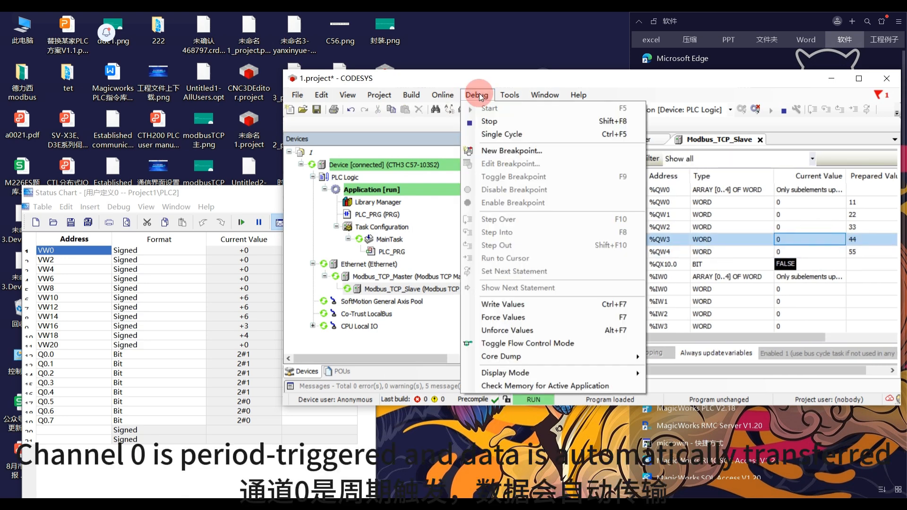
left_click(511, 303)
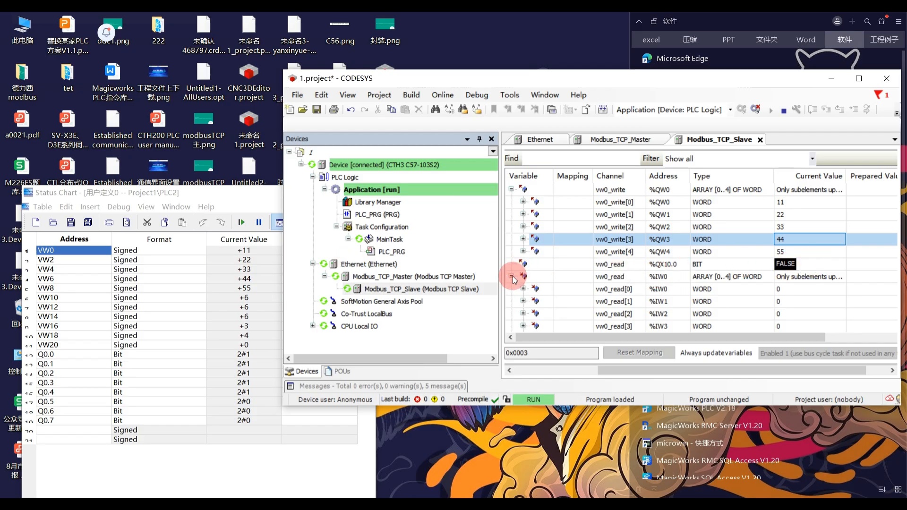
- Prepare TRUE for the vw0_read trigger variable at %QX10.0 and write it to the running PLC
scroll(645, 291, "down", 1)
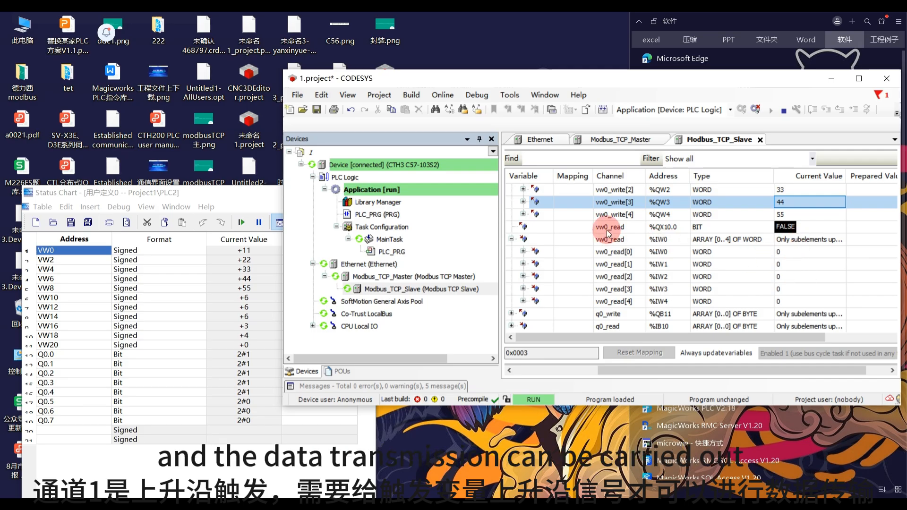
left_click(853, 227)
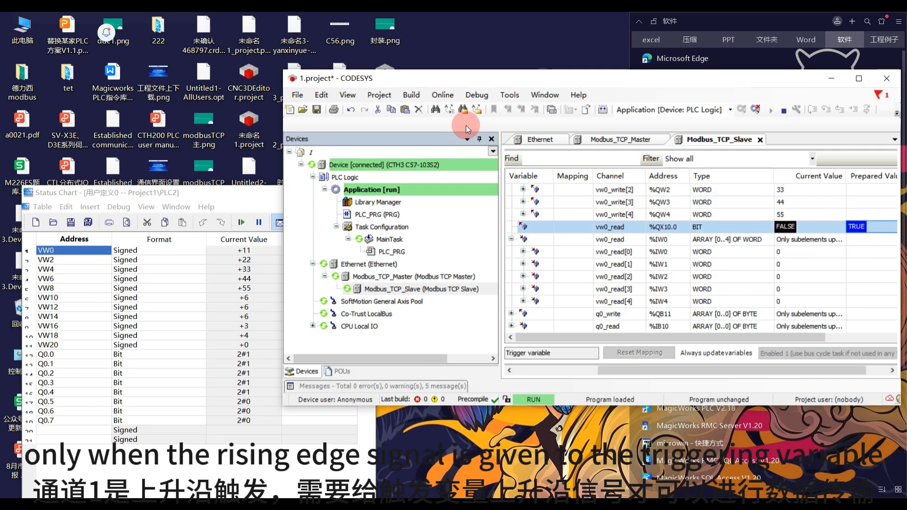
left_click(477, 94)
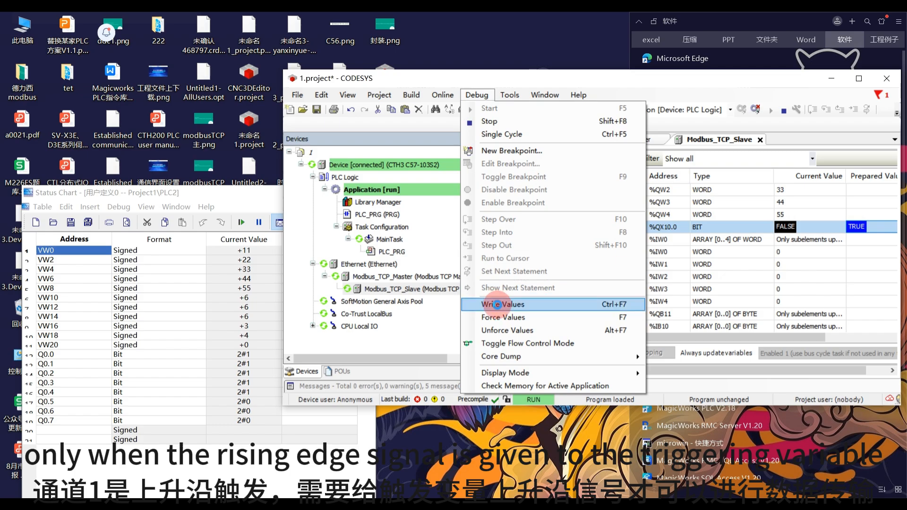
left_click(498, 304)
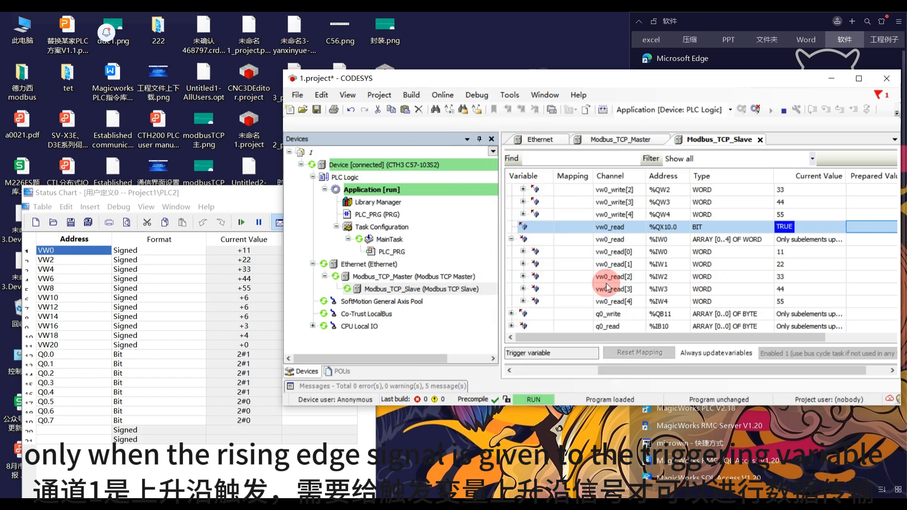
- Prepare the value 77 for vw0_write[2] and write it to the running PLC
left_click(860, 189)
type("77")
key("Return")
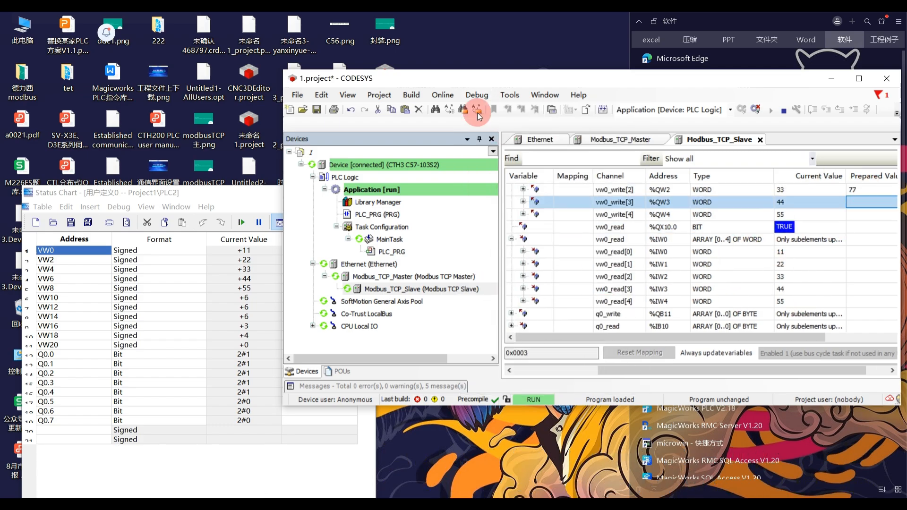
left_click(477, 95)
left_click(507, 305)
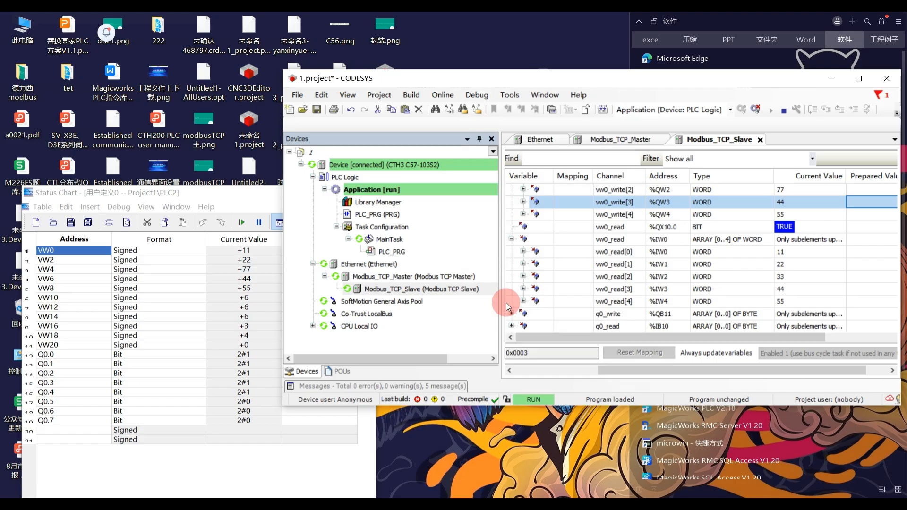
- Write FALSE and then TRUE to the vw0_read trigger variable to give the read channel a new rising edge
left_click(876, 227)
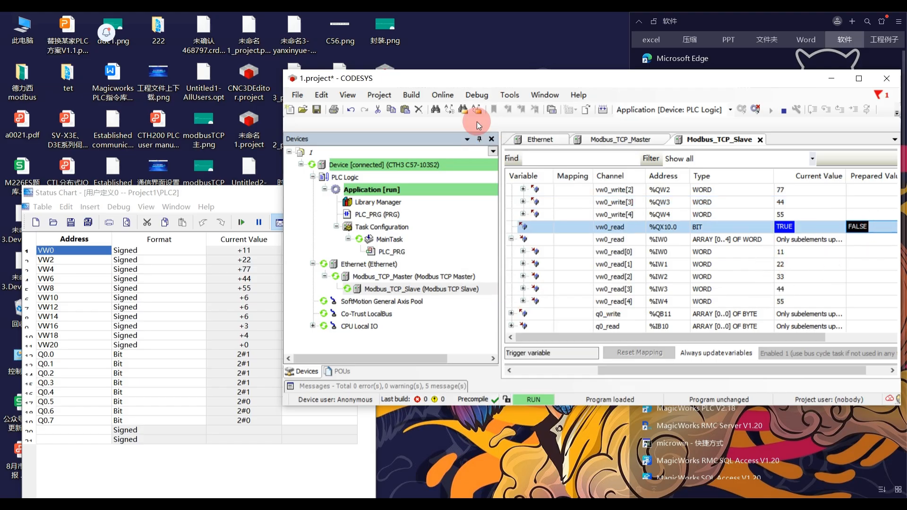
left_click(476, 94)
left_click(494, 306)
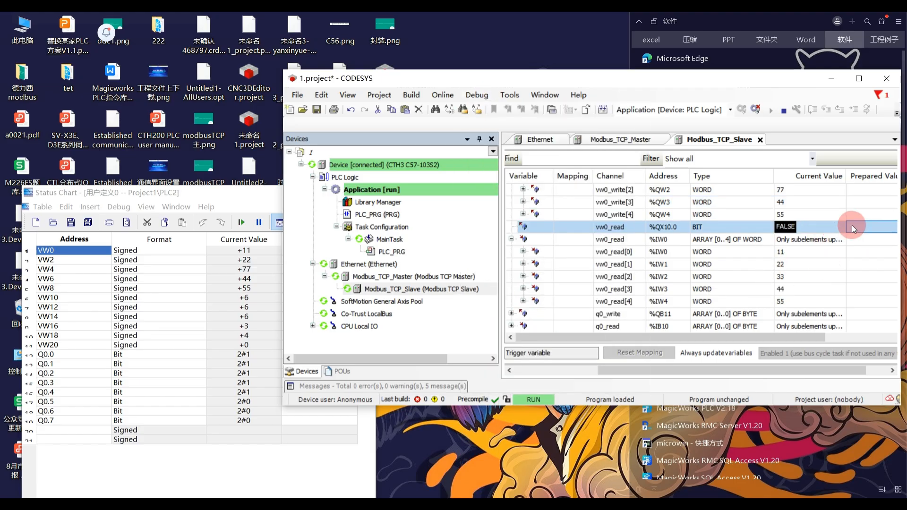
left_click(852, 226)
left_click(476, 94)
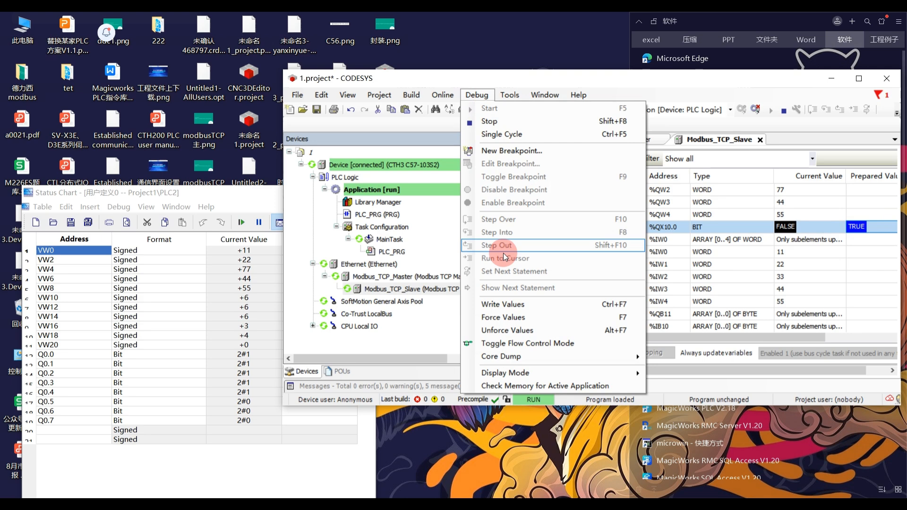
left_click(505, 304)
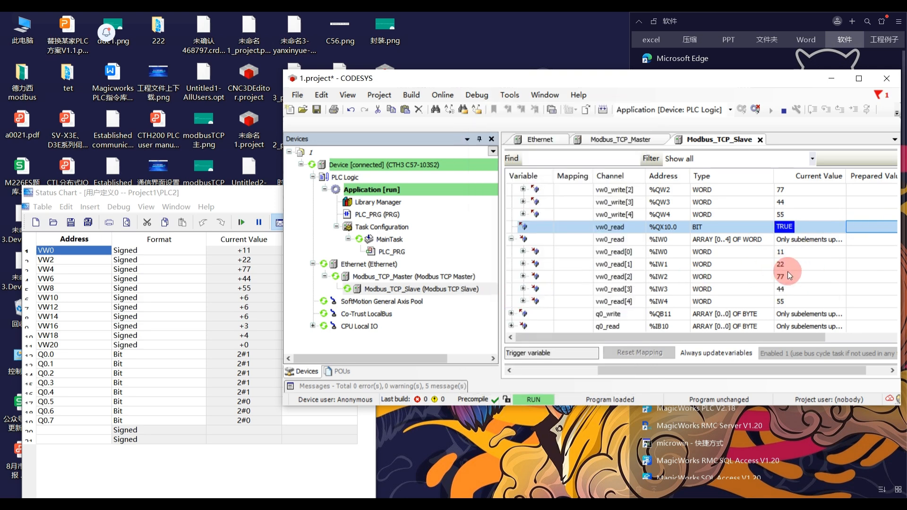
- Maximize the CODESYS window, collapse the vw0_read array and expand q0_read down to its individual bits
double_click(763, 80)
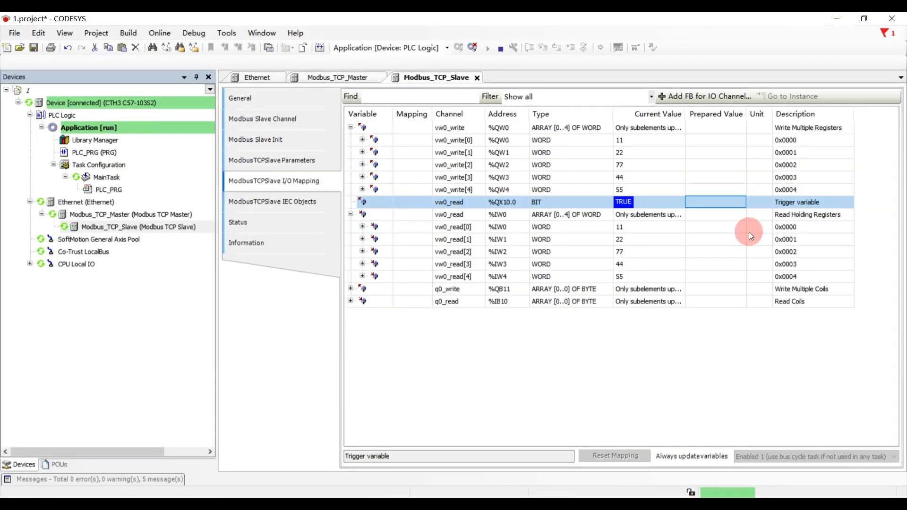
left_click(351, 214)
left_click(515, 228)
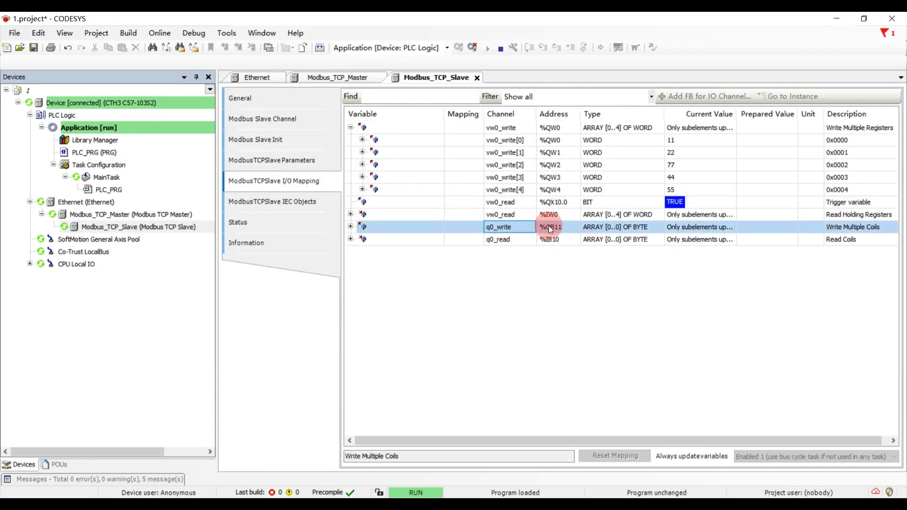
left_click(350, 239)
left_click(362, 251)
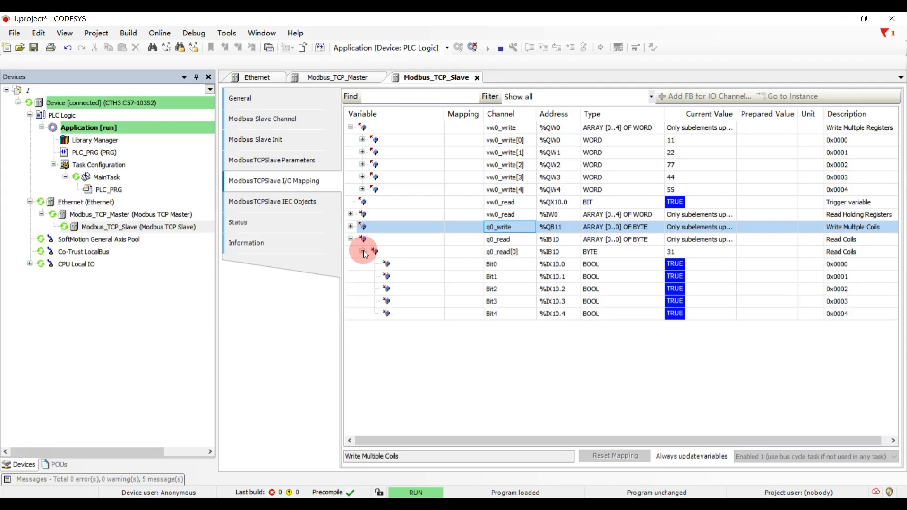
- Check the Q0 values in the Status Chart and expand q0_write down to its individual bits in the I/O mapping
left_click(350, 227)
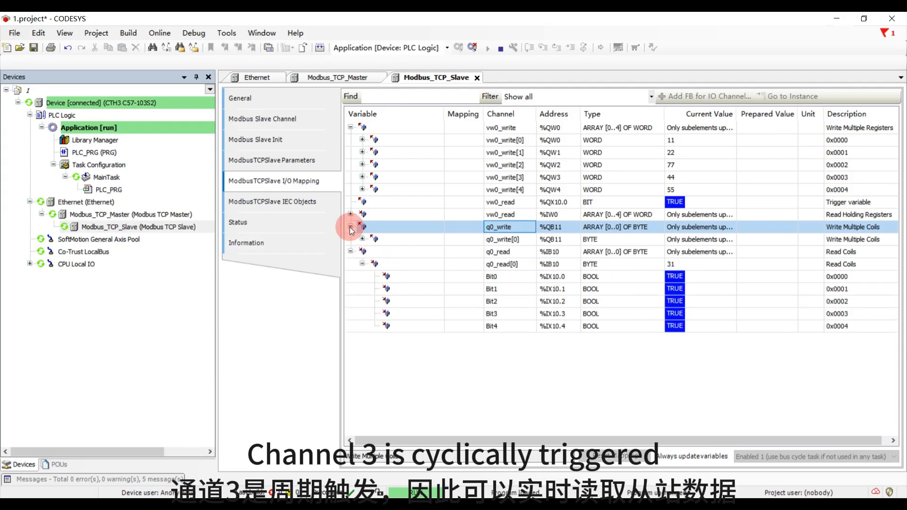
left_click(529, 505)
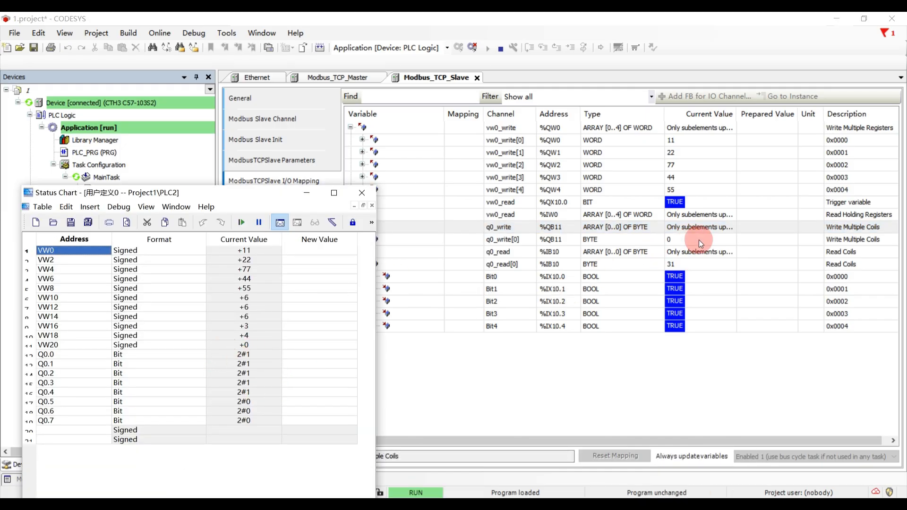
left_click(603, 241)
left_click(362, 239)
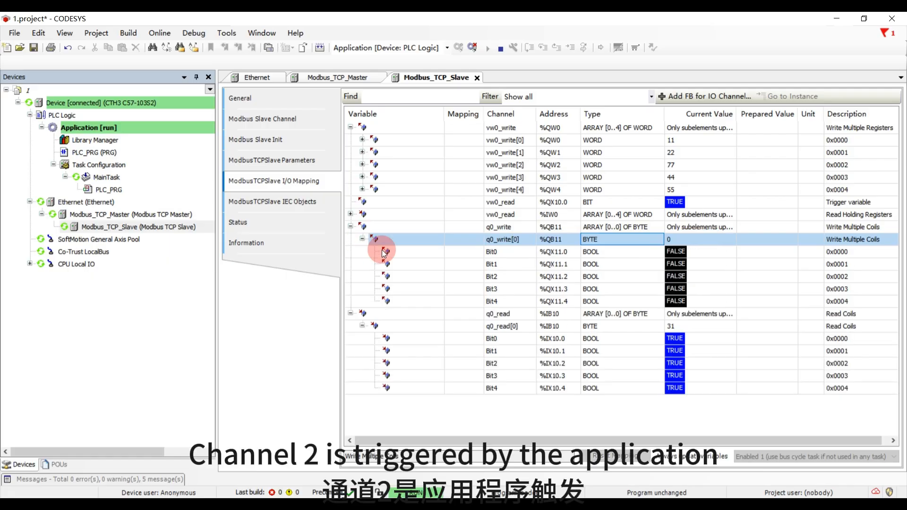
left_click(634, 254)
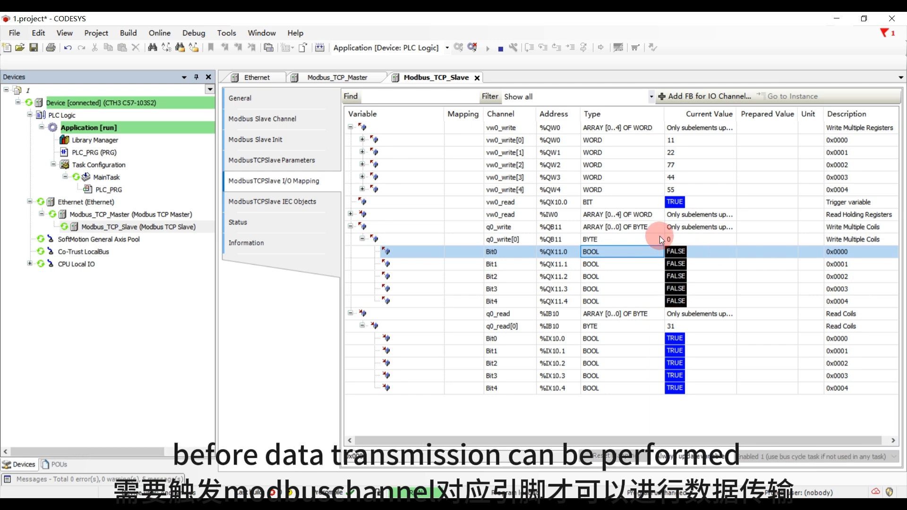
- Log out of the PLC and insert a box with EN/ENO into the first network of PLC_PRG
left_click(471, 47)
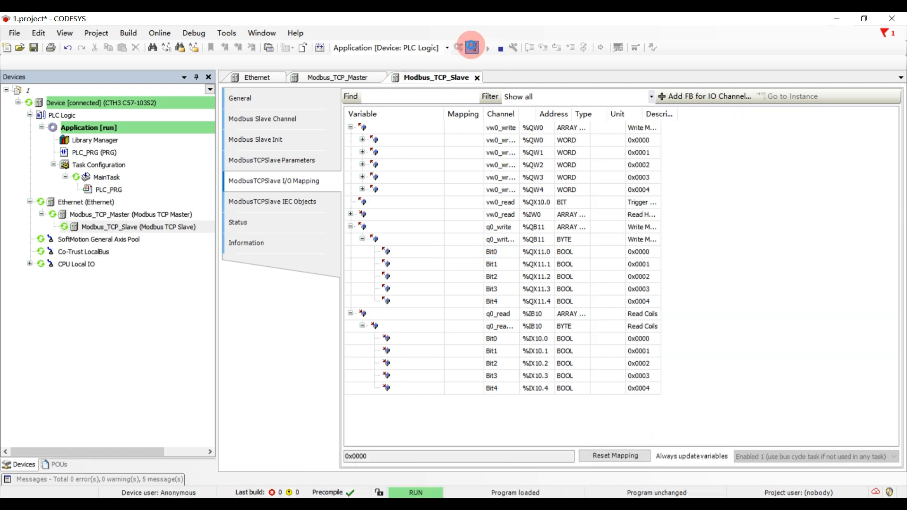
double_click(111, 154)
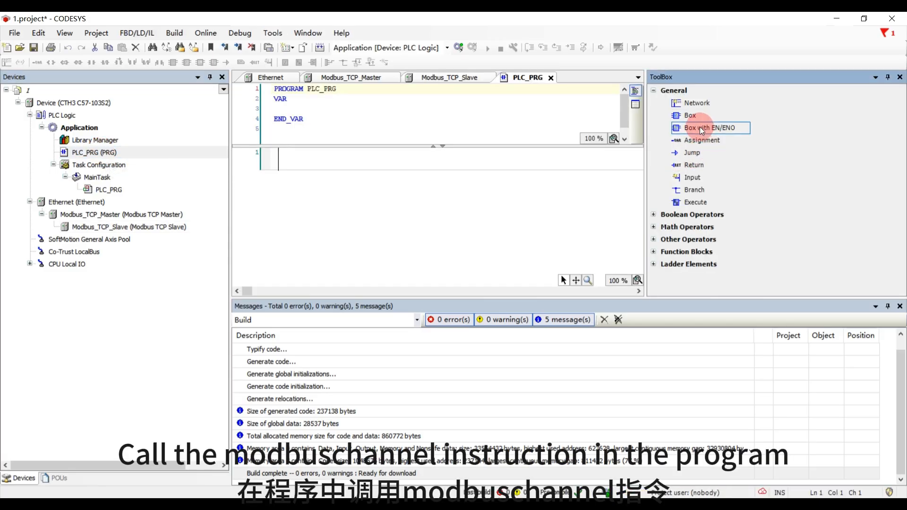
left_click_drag(700, 127, 319, 161)
- Make the new box an iodrvmodbustcp.modbuschannel function block and declare its instance
left_click(359, 165)
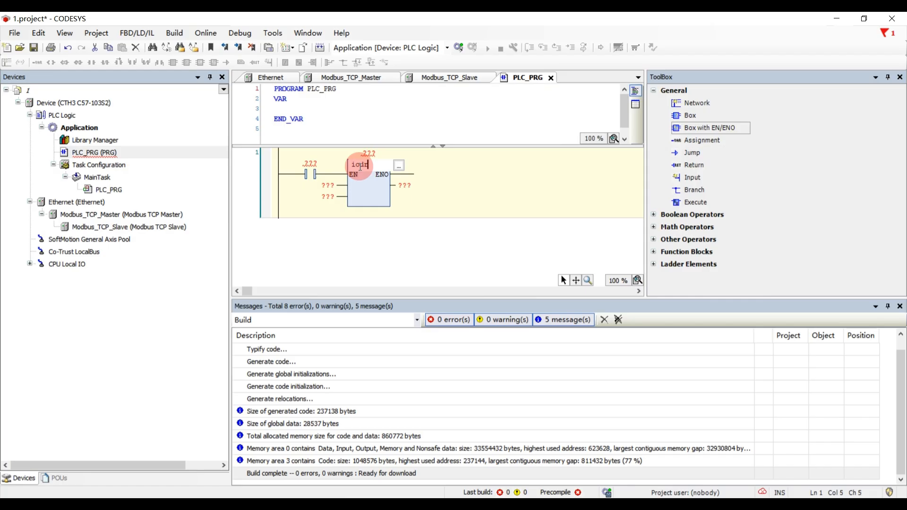
type("iodrvmodbus")
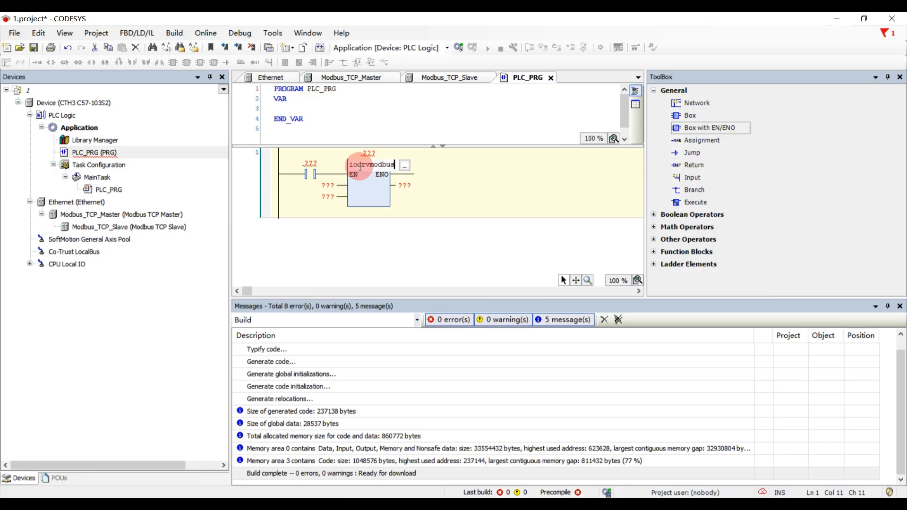
type("tcp")
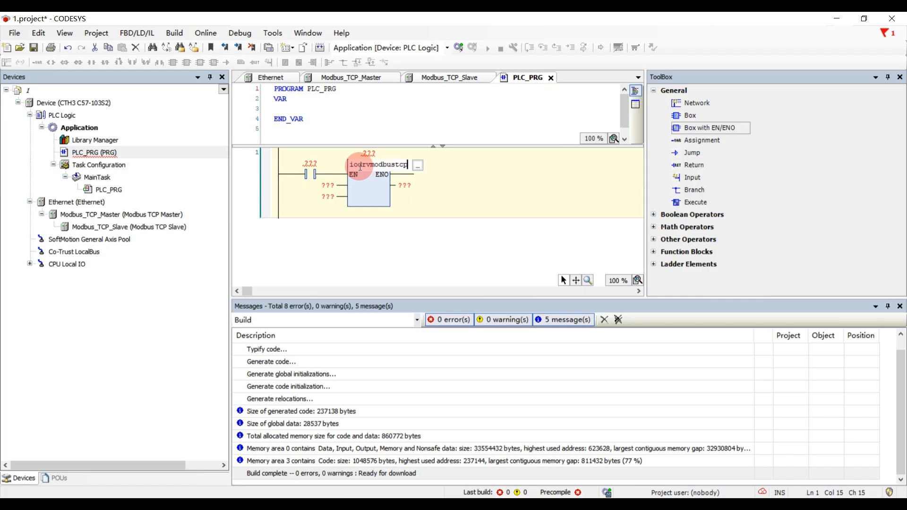
type(".modbus")
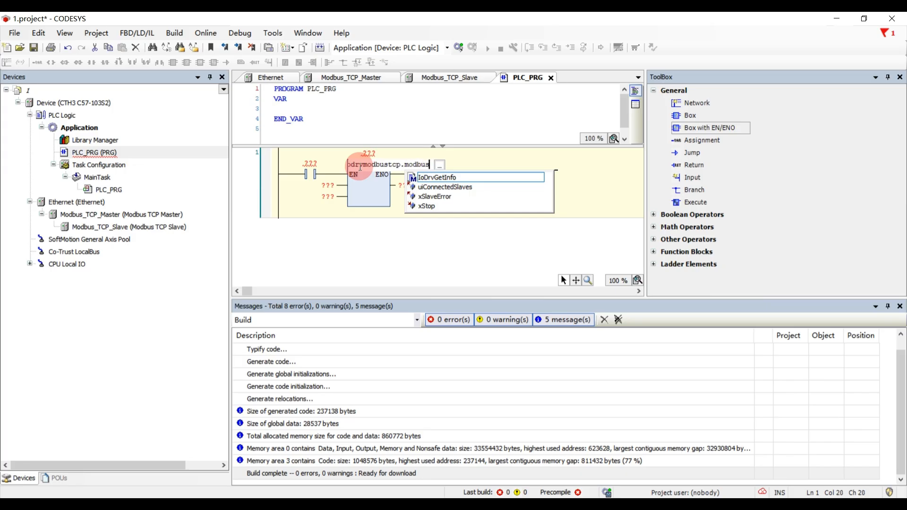
type("channel")
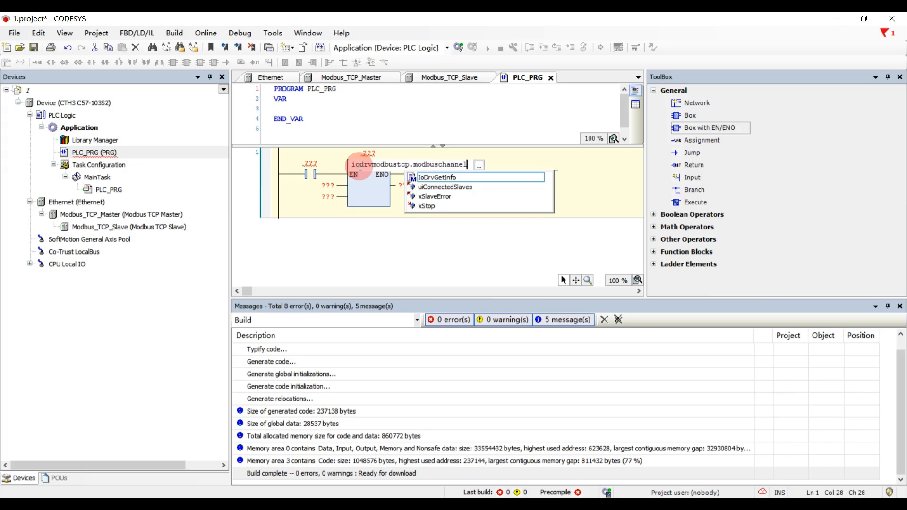
key("Return")
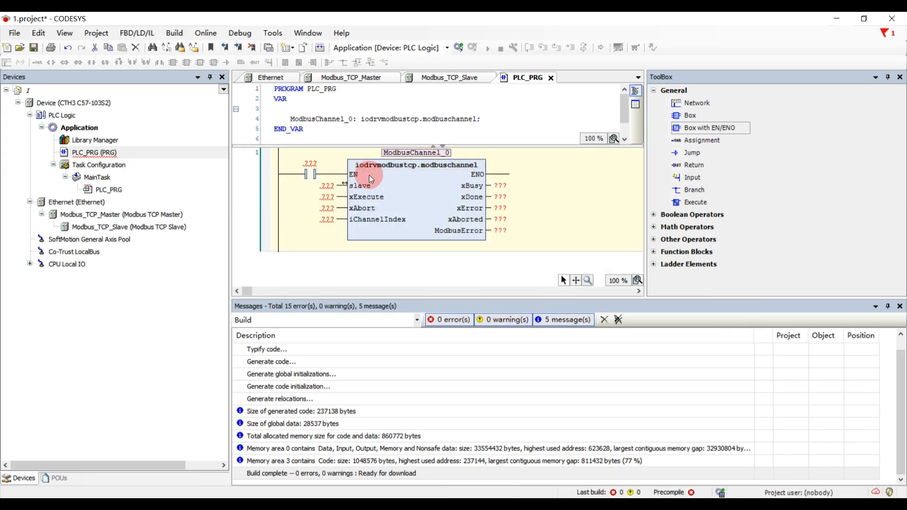
- Replace the contact at the block's EN input with 1 and assign the device name Modbus_TCP_Slave, taken from its properties, to slave
left_click(310, 161)
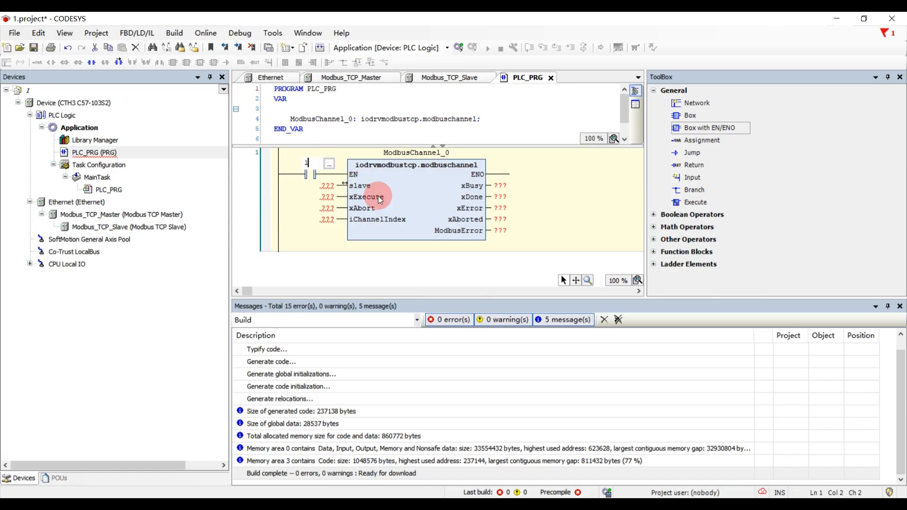
key("Delete")
right_click(127, 224)
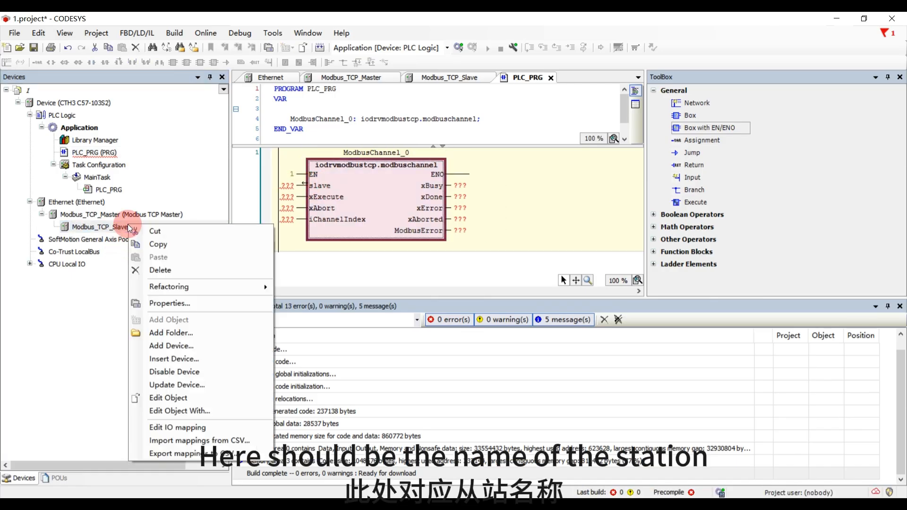
left_click(197, 311)
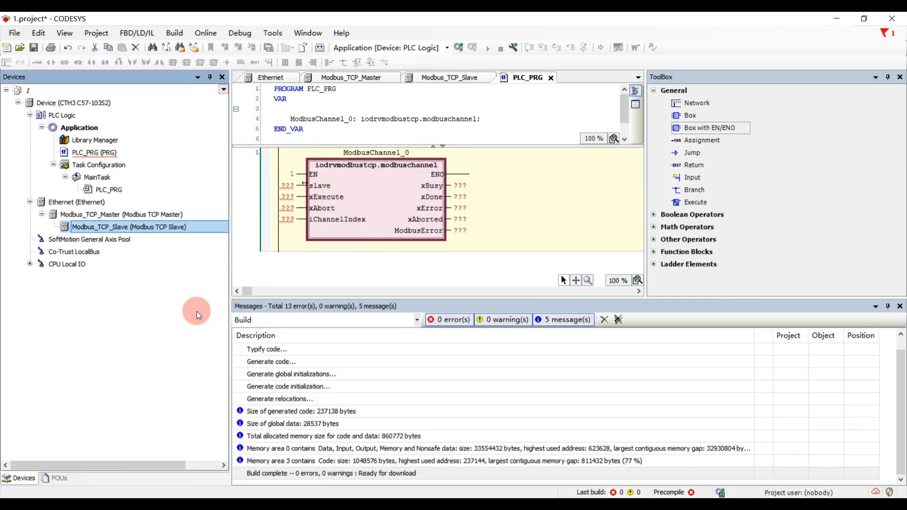
right_click(172, 228)
left_click(205, 304)
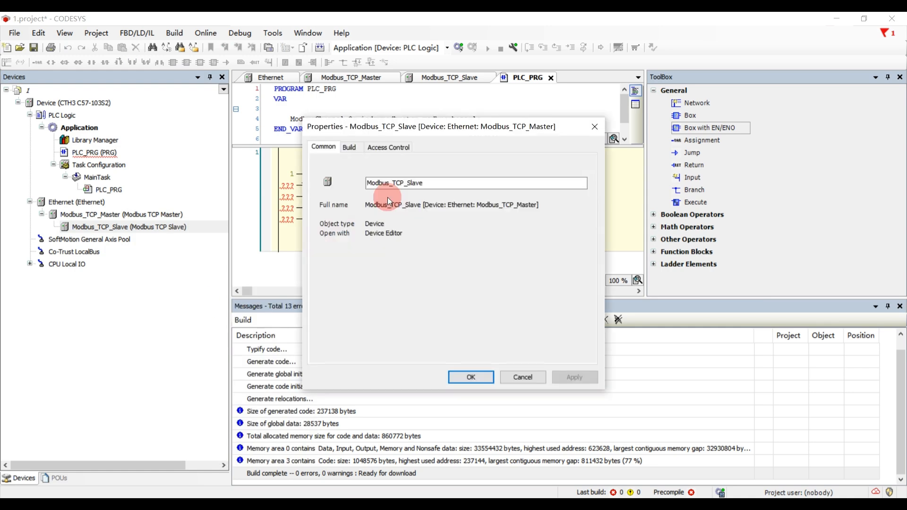
left_click(472, 377)
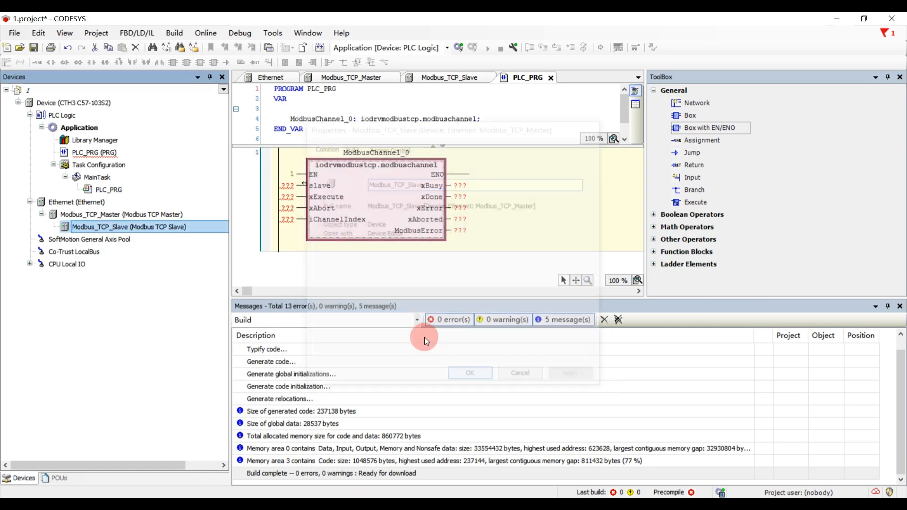
left_click(292, 187)
type("Modbus_TCP_Slave")
left_click(362, 217)
- Assign variable a to the block's xExecute input and variable b to xAbort, declaring both as BOOL
left_click(353, 200)
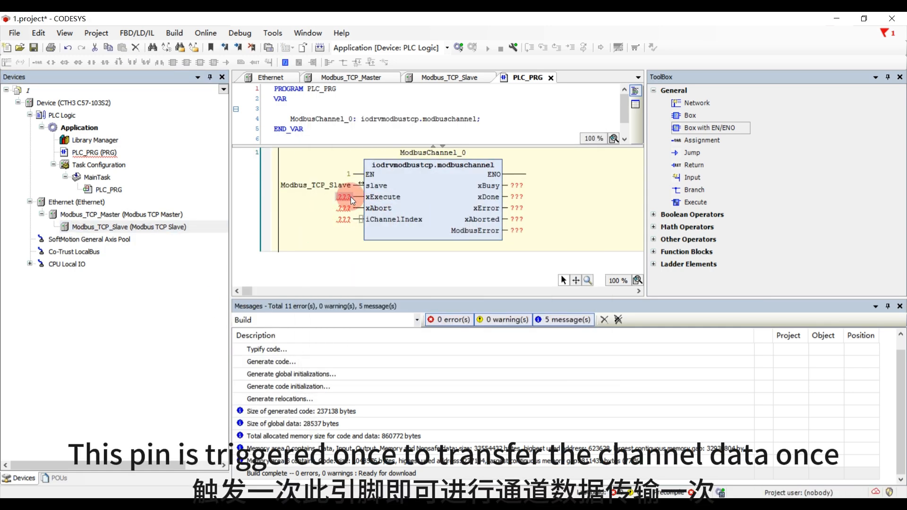
left_click(345, 195)
type("a")
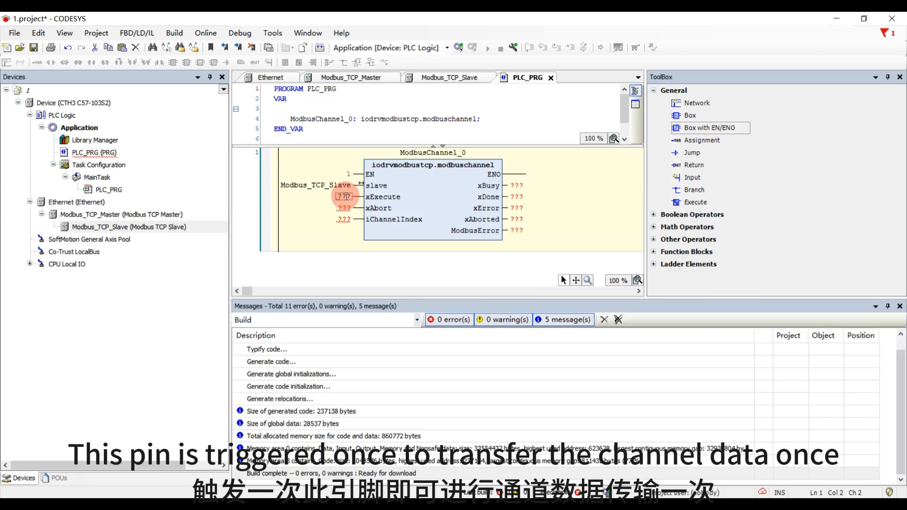
key("Return")
key("Return")
left_click(346, 208)
type("b")
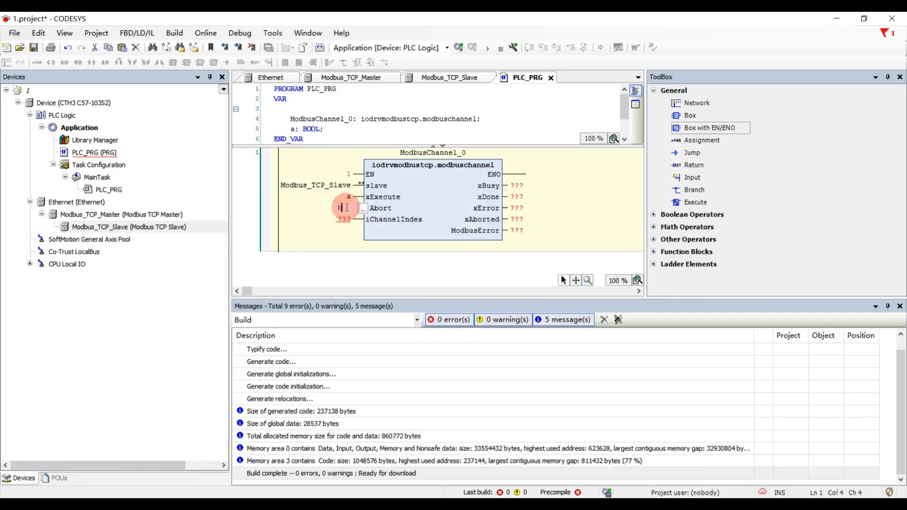
key("Return")
key("Return")
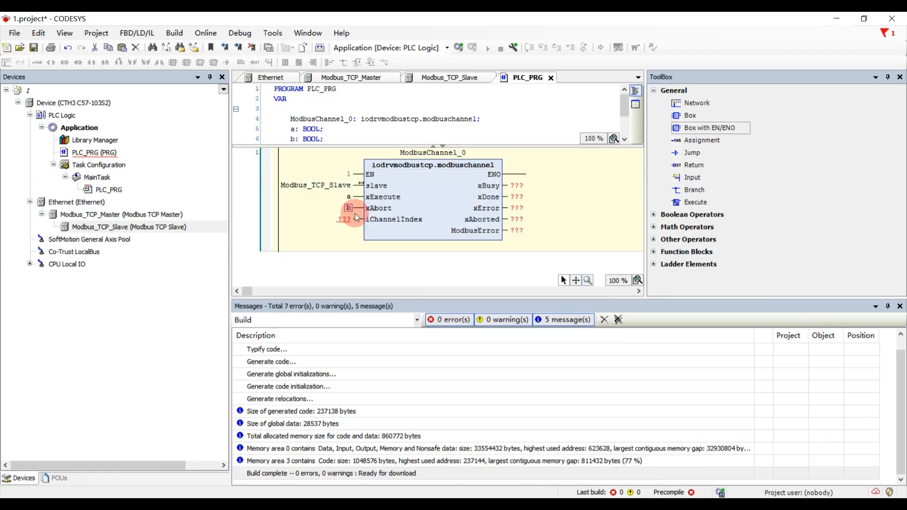
- Look up the index of the application-triggered q0_write channel in Modbus_TCP_Slave and assign 2 to the block's iChannelIndex input
double_click(123, 227)
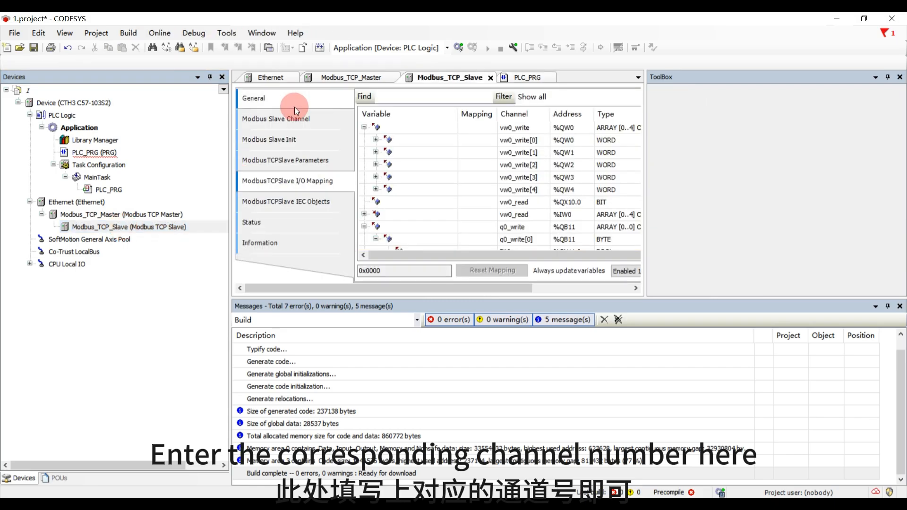
left_click(294, 106)
left_click(299, 120)
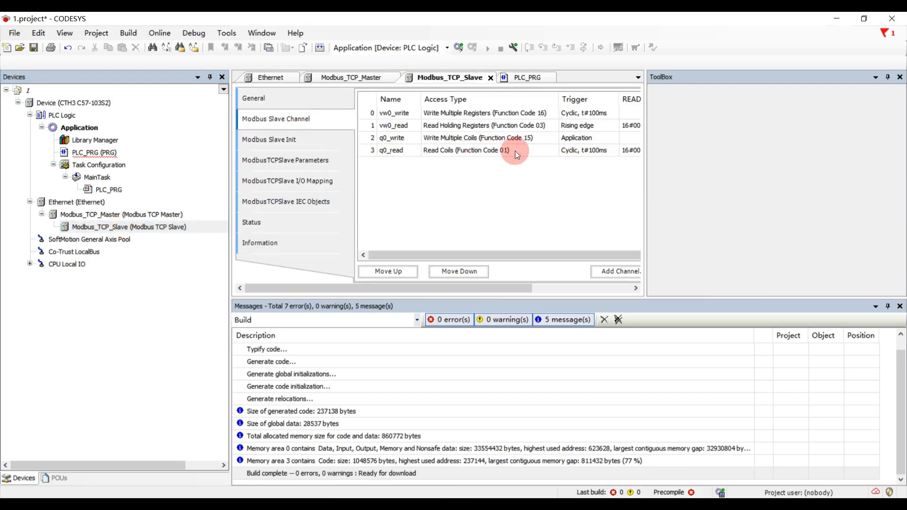
left_click(530, 139)
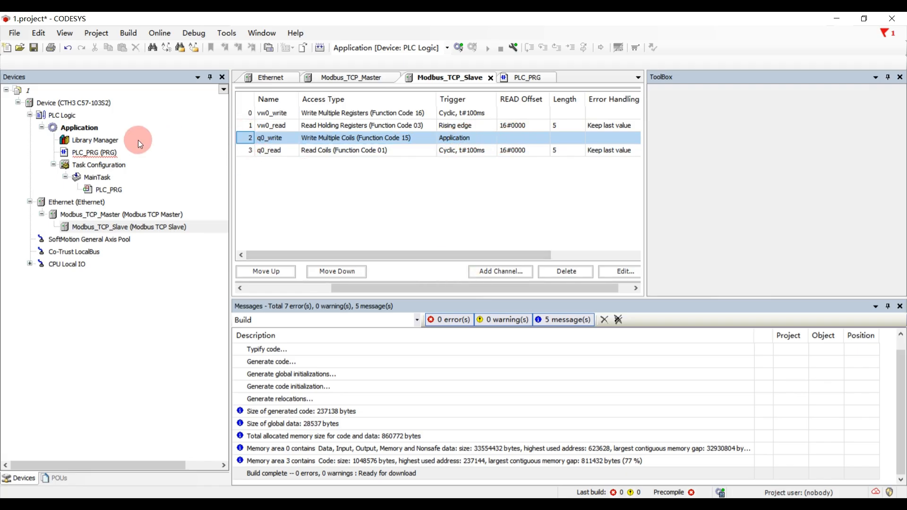
double_click(118, 151)
type("2")
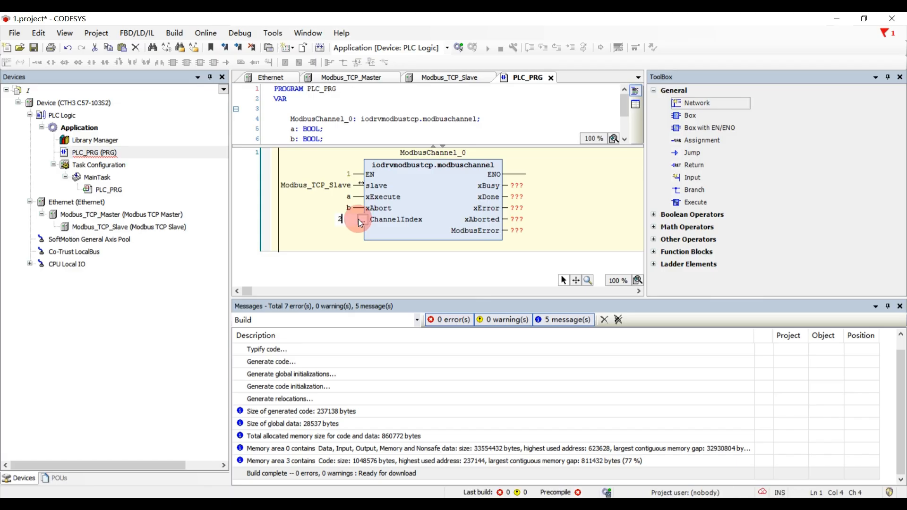
- Clear the ??? placeholders from the block's xBusy, xDone, xError, xAborted and ModbusError outputs
left_click(517, 185)
key("Delete")
left_click(520, 197)
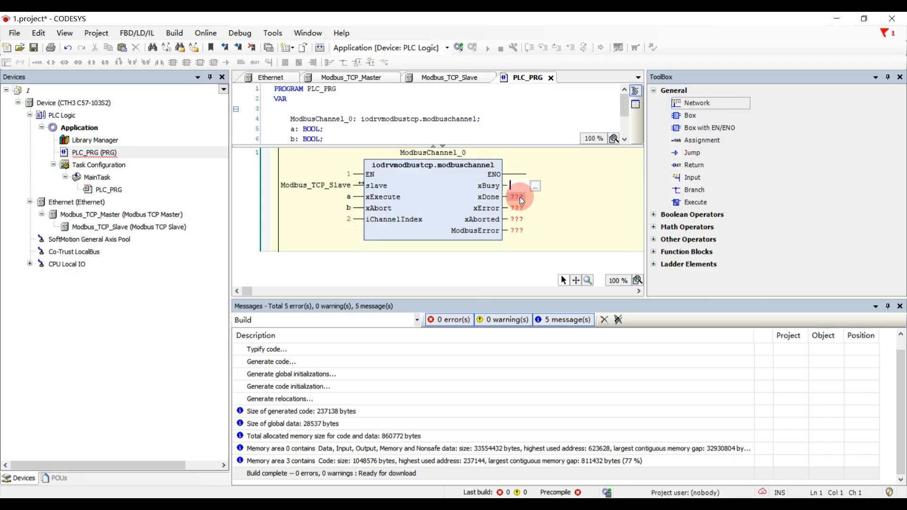
key("Delete")
left_click(518, 206)
key("Delete")
left_click(519, 220)
key("Delete")
key("Delete")
left_click(520, 245)
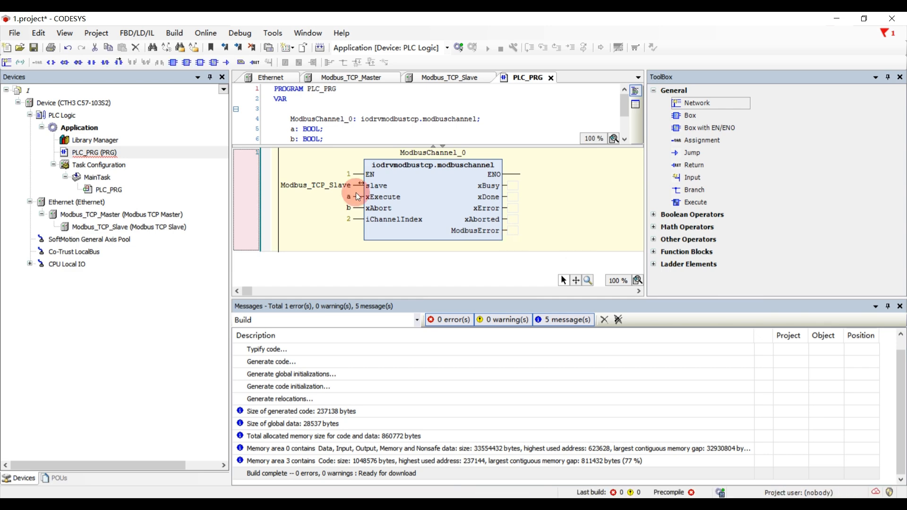
- Log in to the PLC with online change and display the I/O mapping of Modbus_TCP_Slave
left_click(457, 91)
left_click(459, 46)
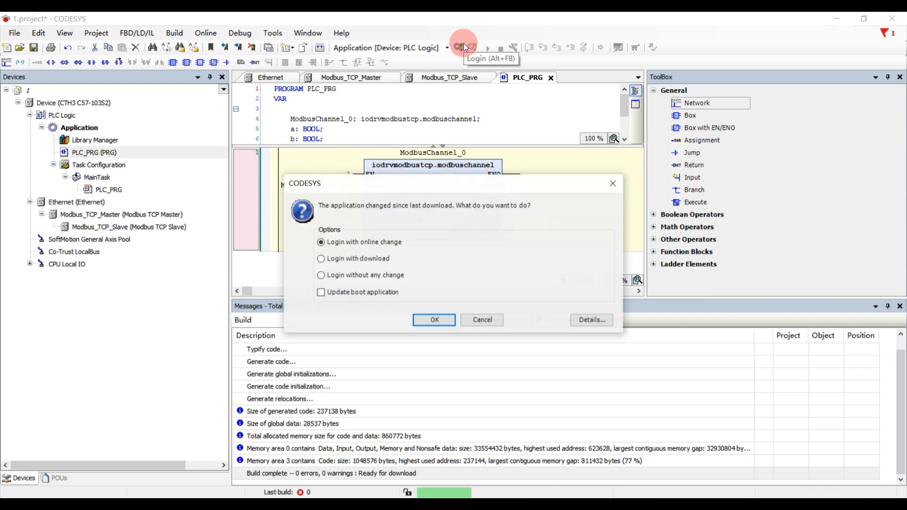
left_click(435, 320)
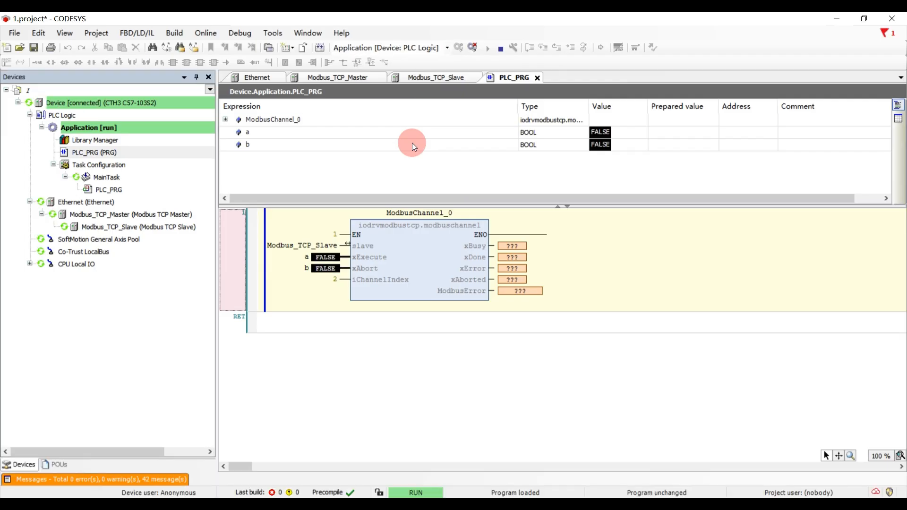
double_click(138, 227)
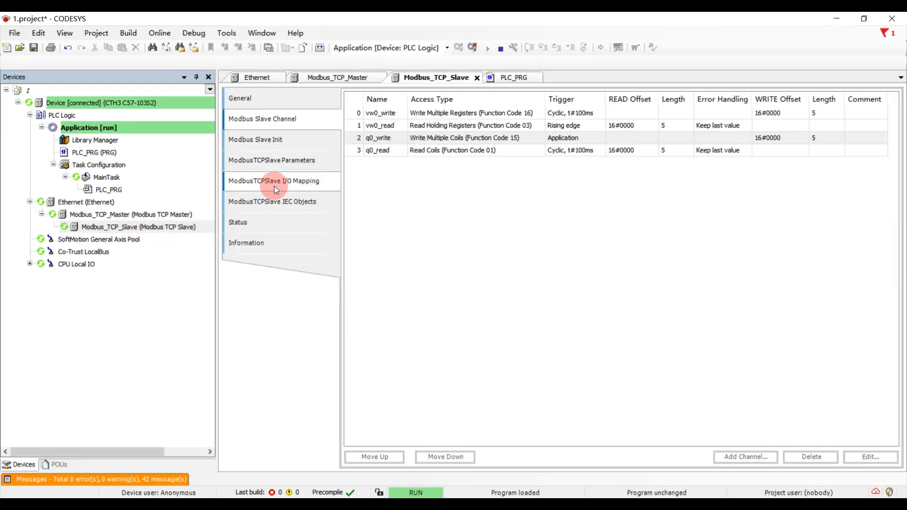
left_click(276, 190)
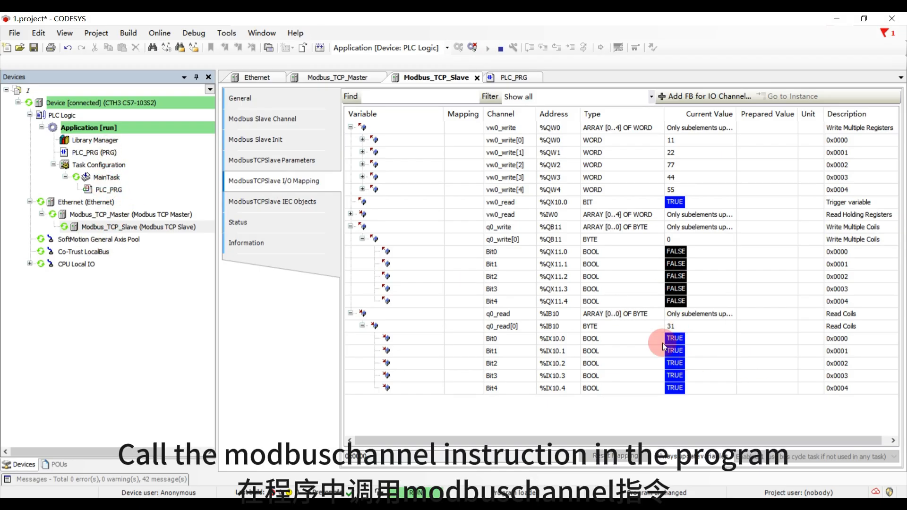
- Write TRUE to variable a in PLC_PRG to trigger the modbuschannel block
double_click(105, 152)
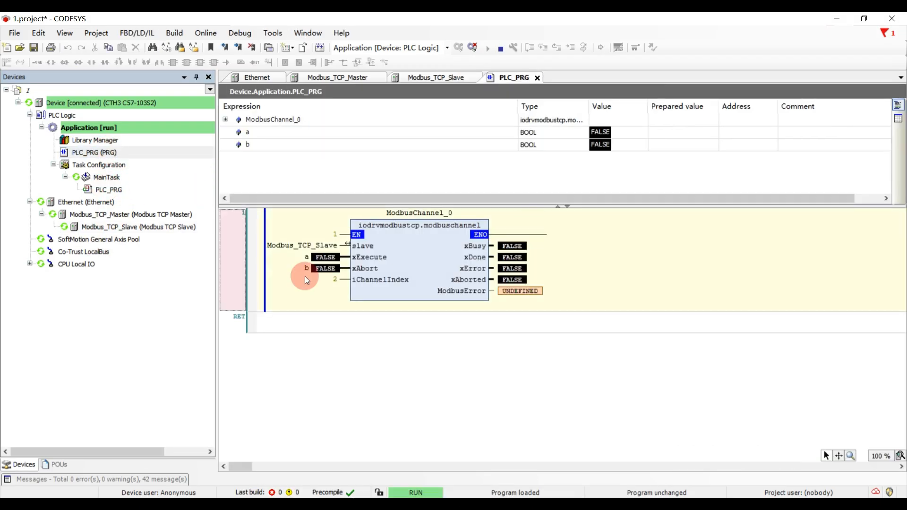
double_click(320, 259)
left_click(239, 34)
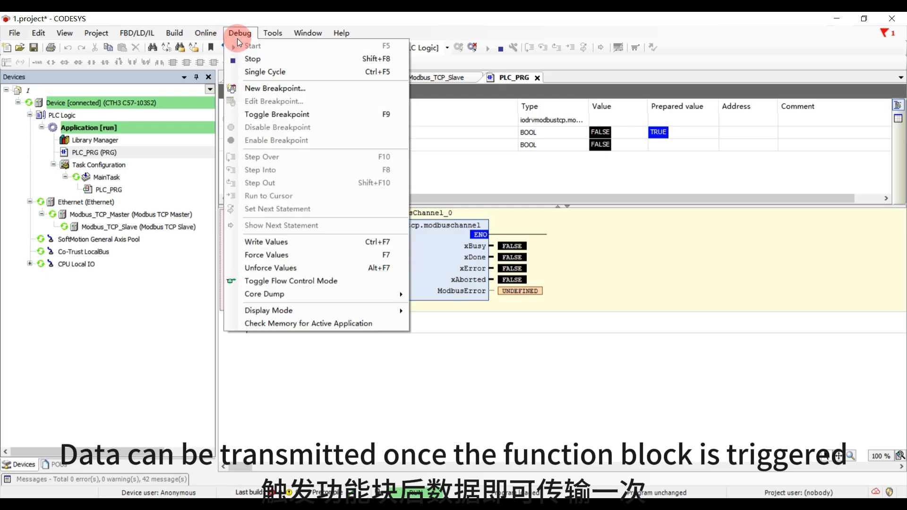
left_click(262, 242)
- Write TRUE to Bit0 through Bit4 of q0_write in the slave's I/O mapping and check the Q0 bits in the Status Chart window
double_click(115, 228)
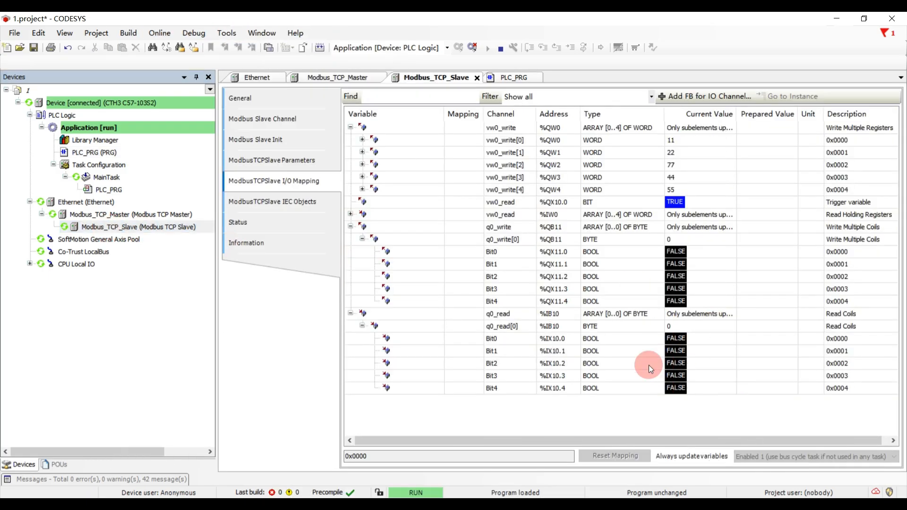
left_click(754, 257)
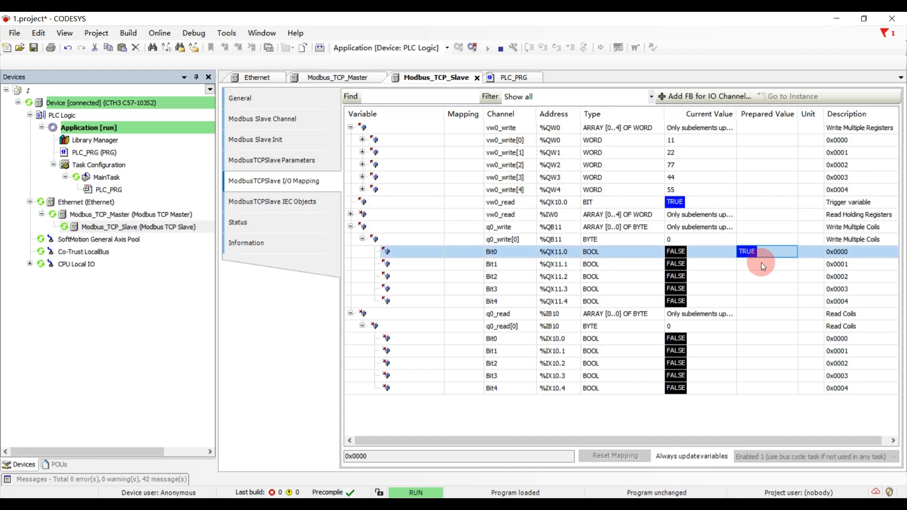
left_click(758, 263)
left_click(756, 277)
left_click(755, 289)
left_click(754, 300)
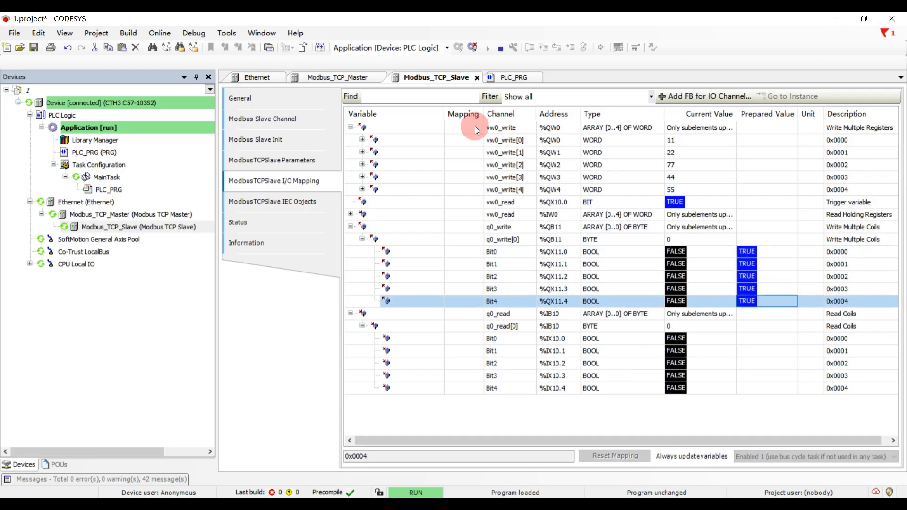
left_click(189, 33)
left_click(239, 244)
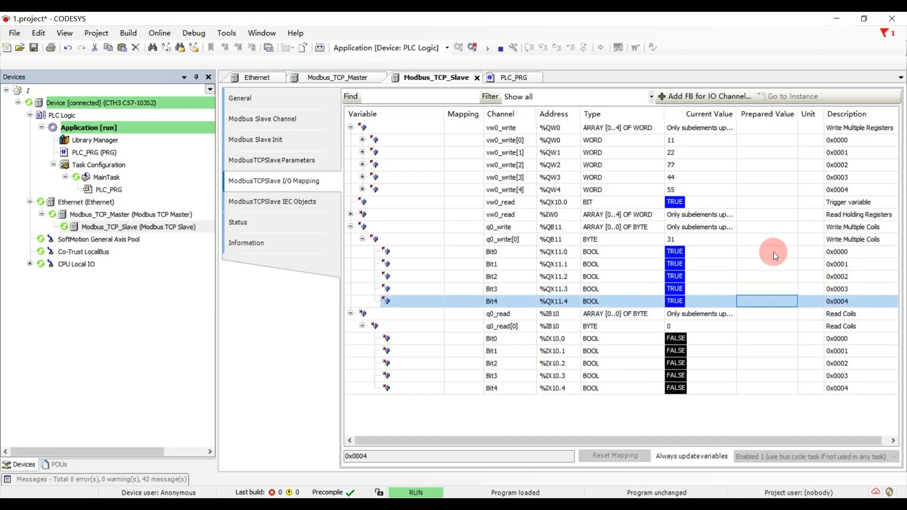
left_click(435, 507)
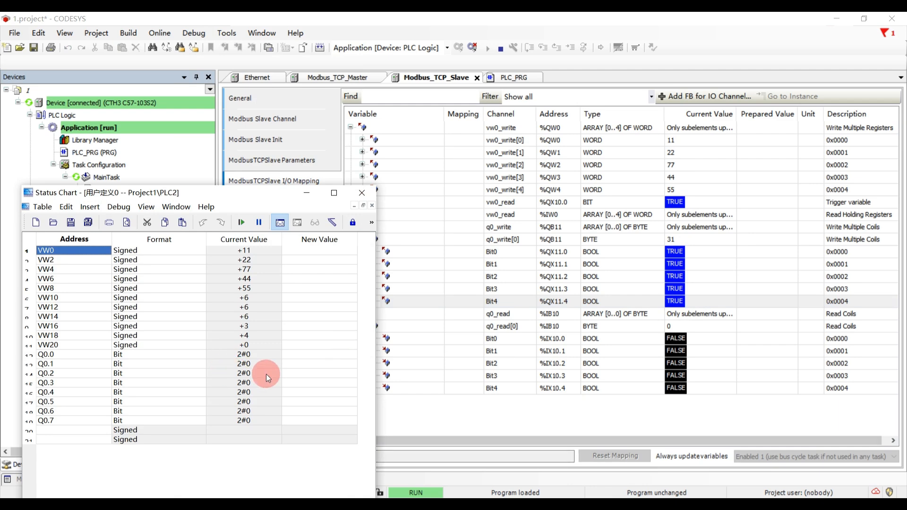
left_click(306, 193)
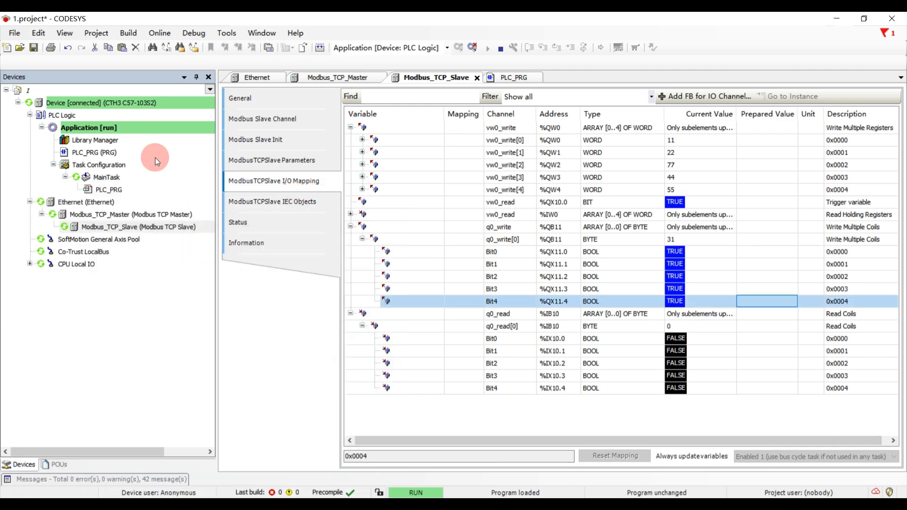
- Write FALSE to variable a in PLC_PRG to reset the block's xExecute input
double_click(115, 152)
double_click(334, 259)
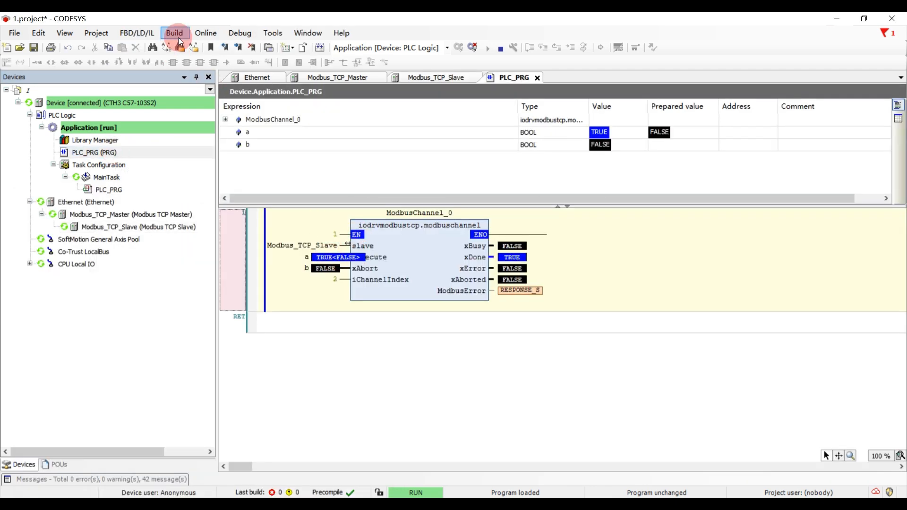
left_click(205, 33)
mouse_move(240, 32)
left_click(265, 244)
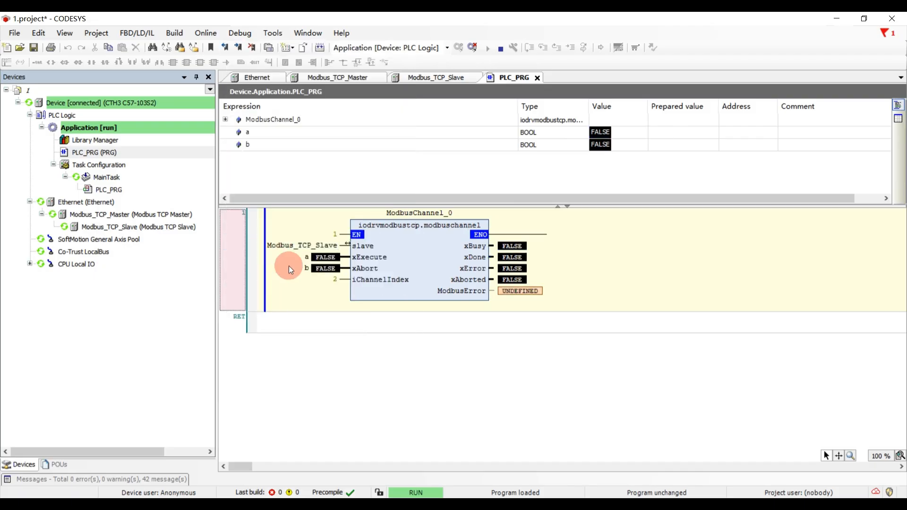
- Write TRUE to variable a again to send the q0_write coils through the modbuschannel block
double_click(319, 259)
left_click(240, 33)
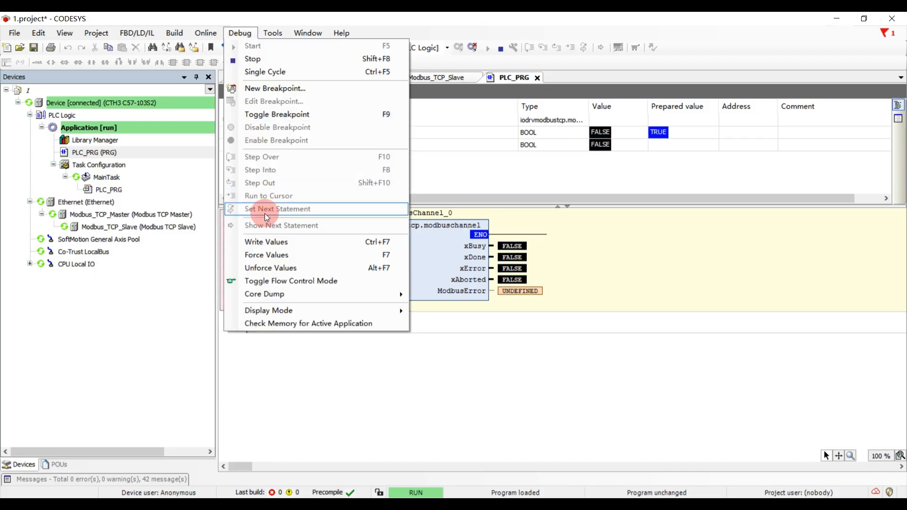
left_click(268, 242)
- Compare the q0_read bits in the slave's I/O mapping with the Q0 bits in the Status Chart window
double_click(109, 227)
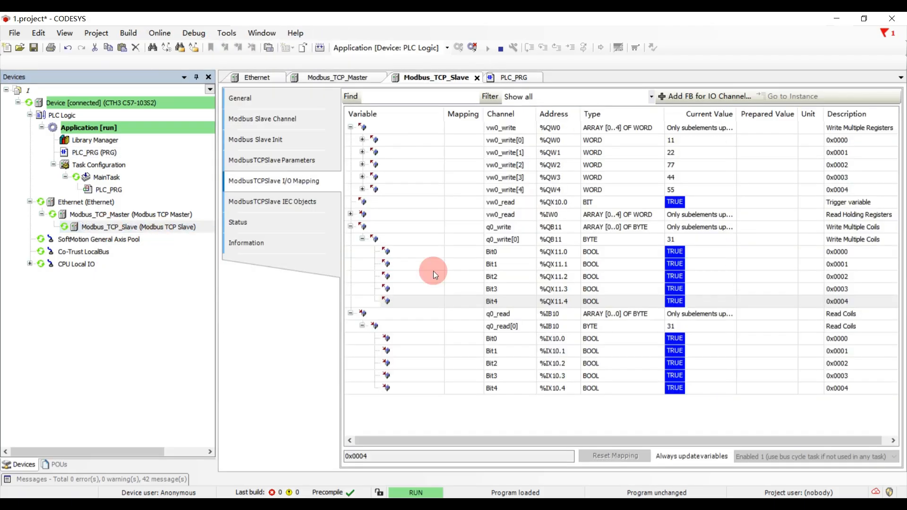
left_click(406, 505)
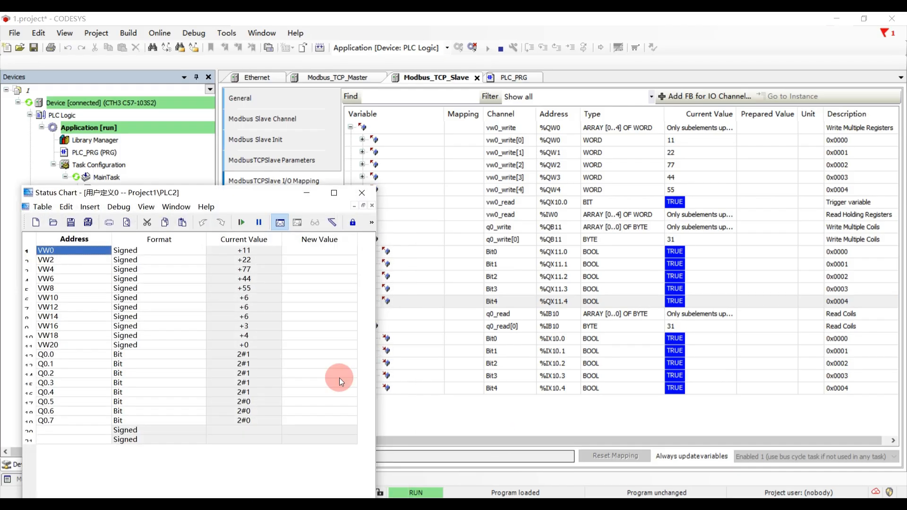
left_click(579, 421)
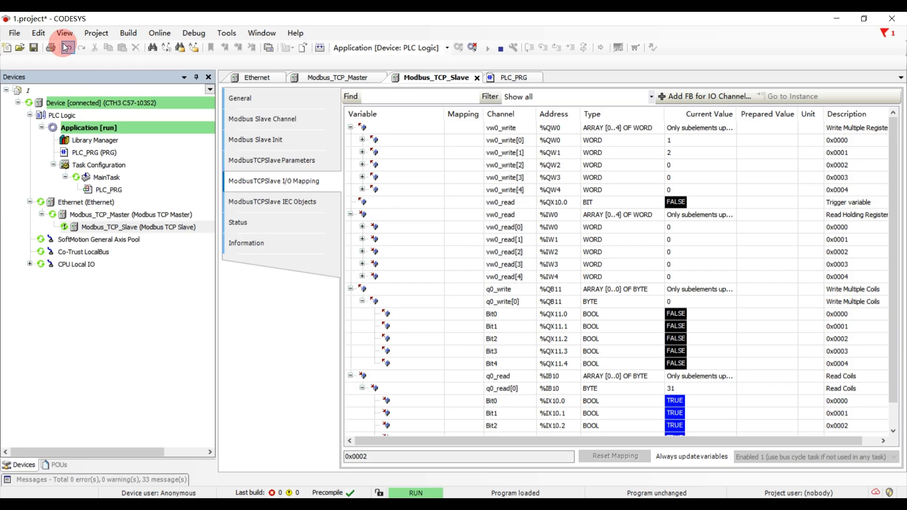
- Open the Watch 1 list and add the expression Modbus_TCP_Master.uiConnectedSlaves
left_click(60, 33)
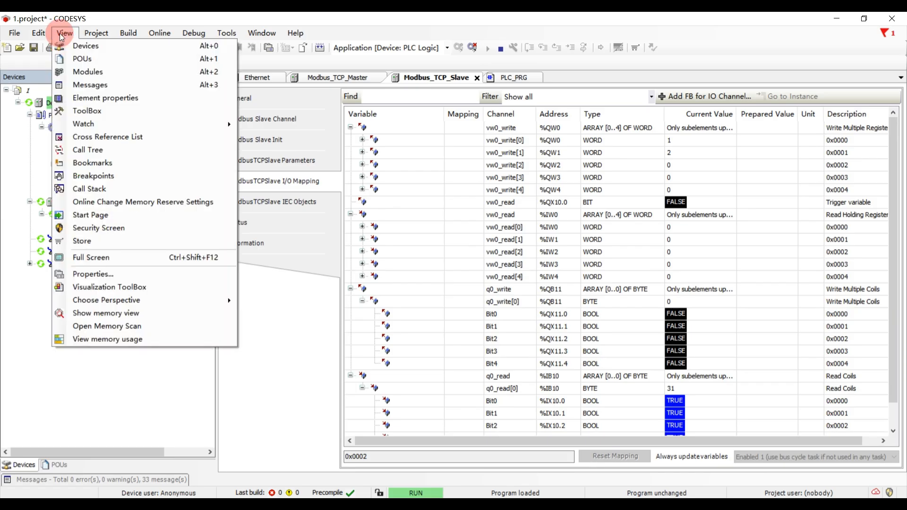
mouse_move(165, 124)
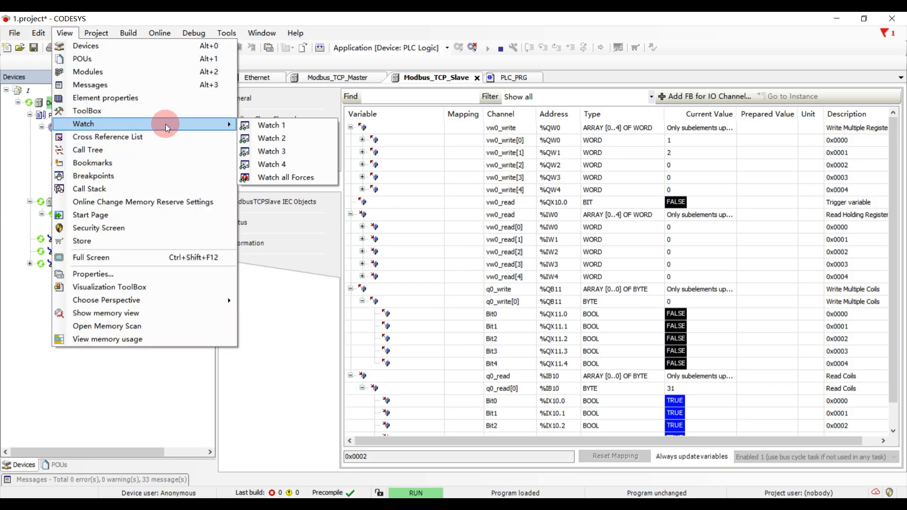
left_click(253, 124)
left_click(269, 329)
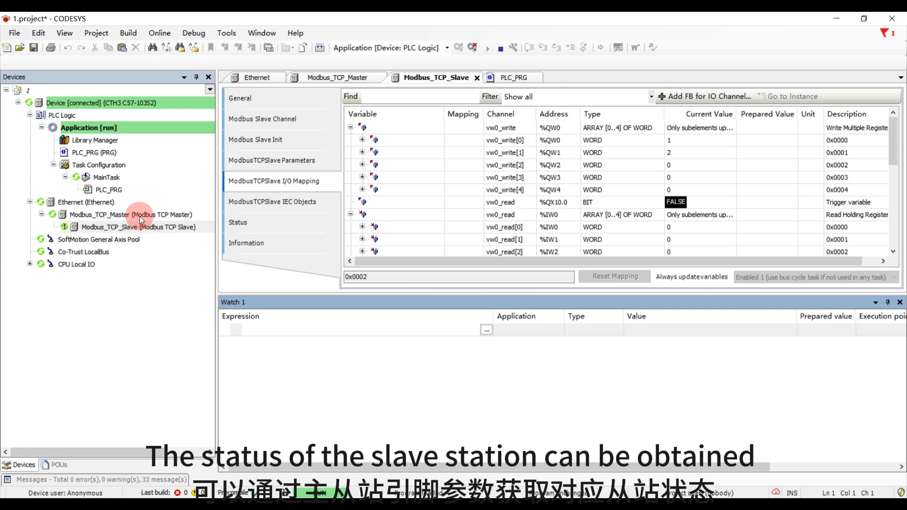
type("modbus")
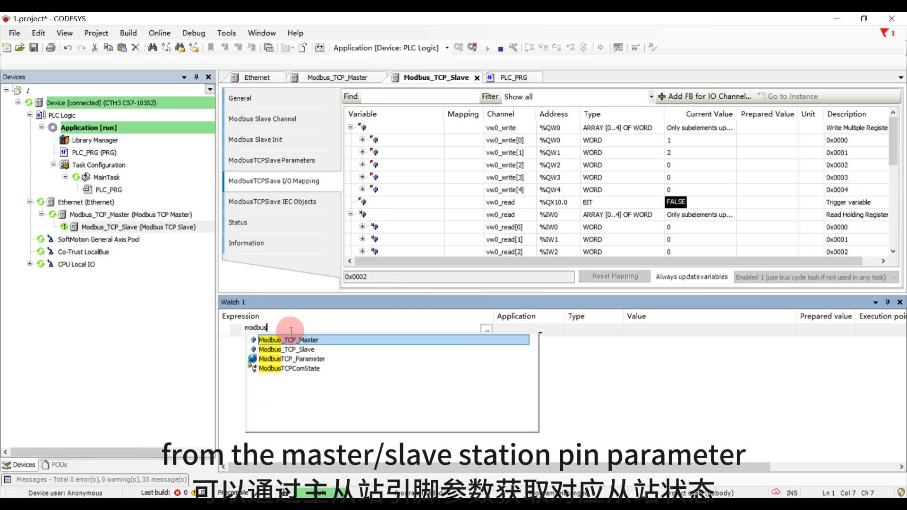
left_click(327, 338)
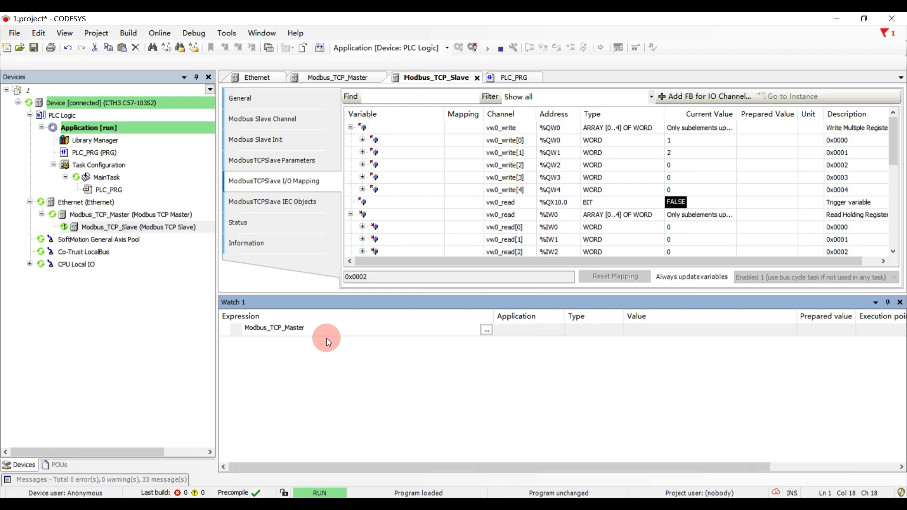
type(".")
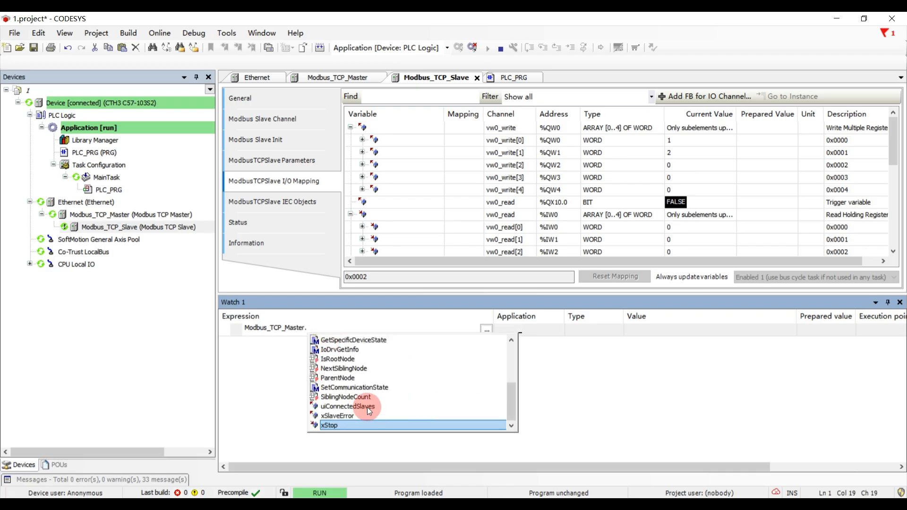
double_click(357, 408)
key("Return")
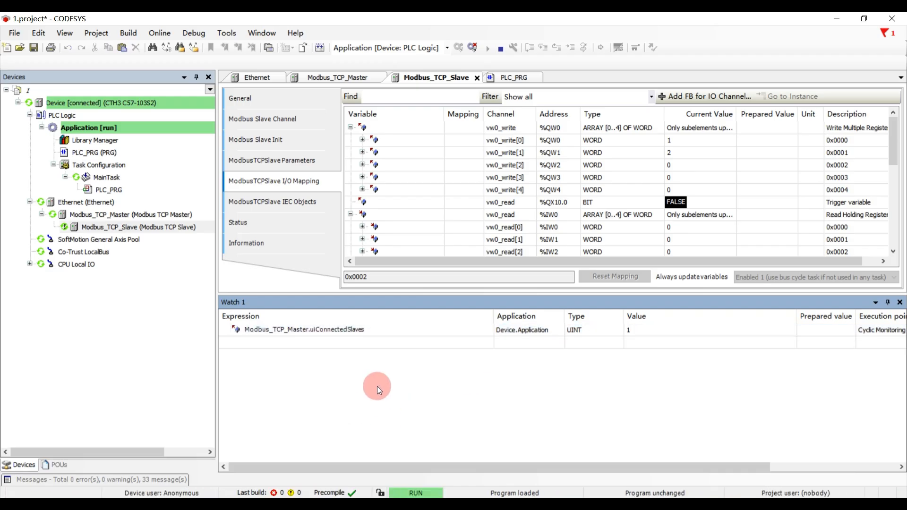
- Add the expression Modbus_TCP_Slave.byModbusError to the Watch 1 list and check its monitored value
left_click(337, 344)
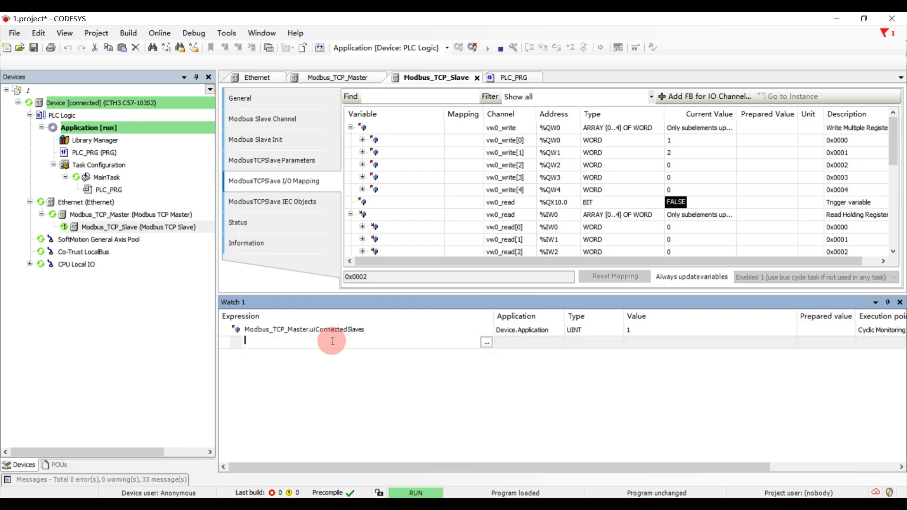
type("mods")
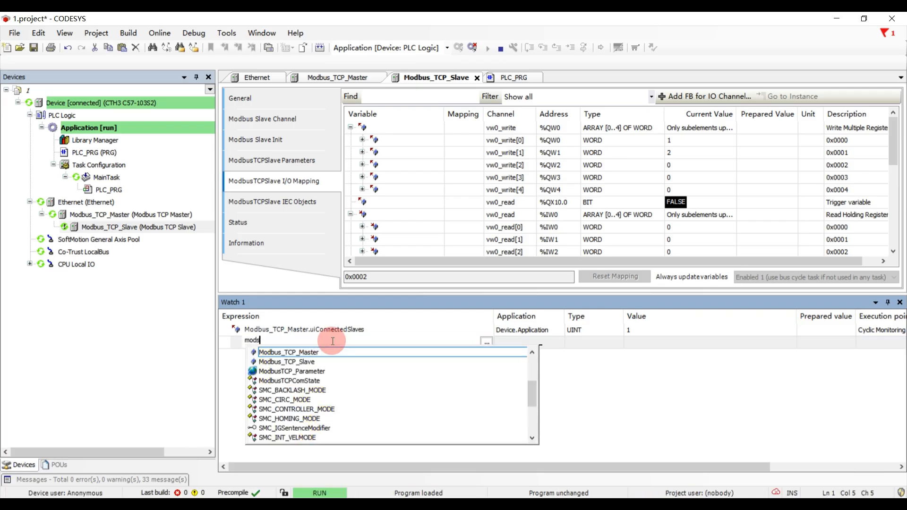
double_click(302, 362)
type(".")
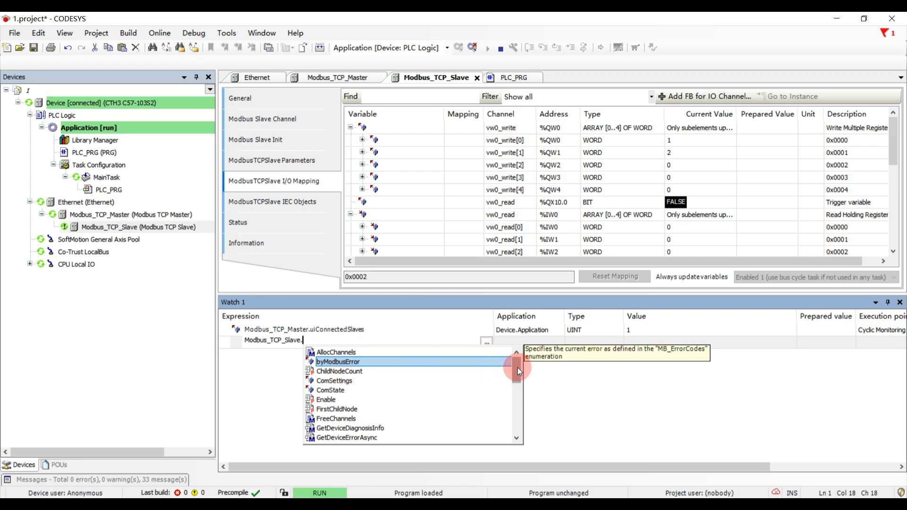
mouse_move(518, 368)
left_mouse_down()
mouse_move(514, 422)
mouse_move(509, 370)
left_mouse_up()
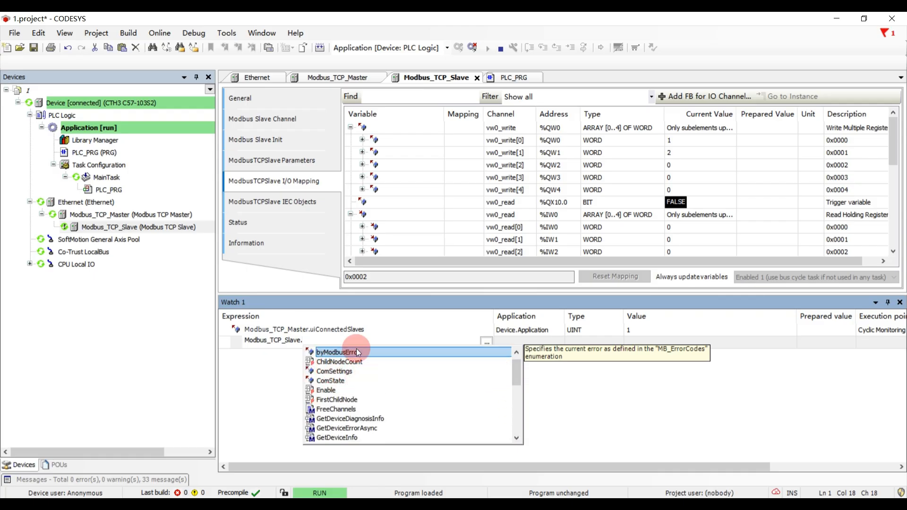
double_click(482, 353)
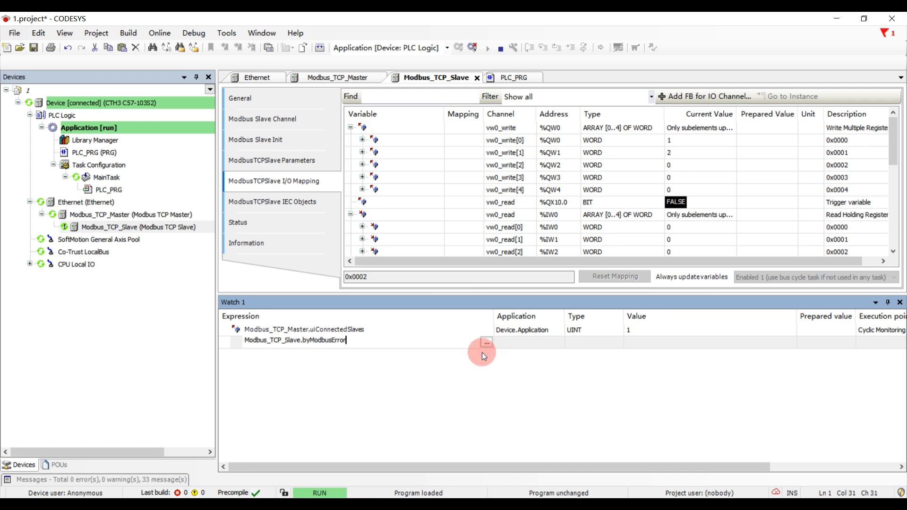
key("Return")
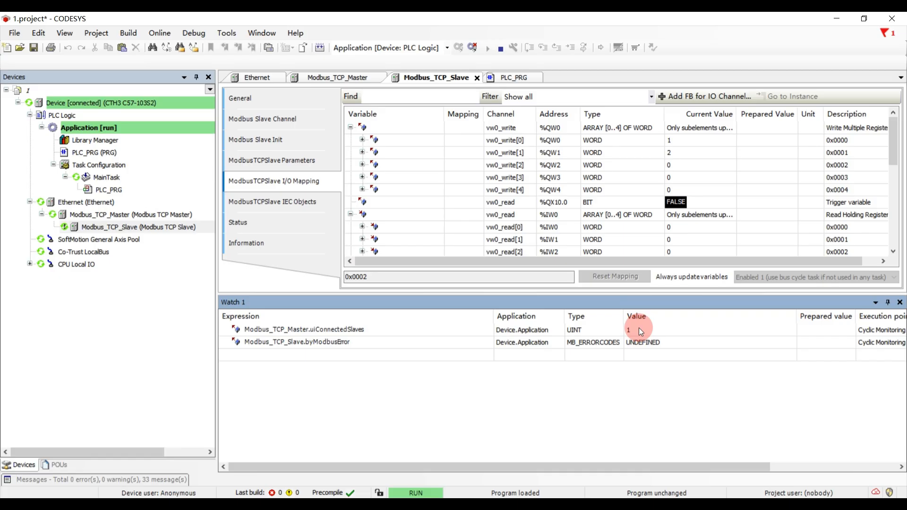
mouse_move(642, 343)
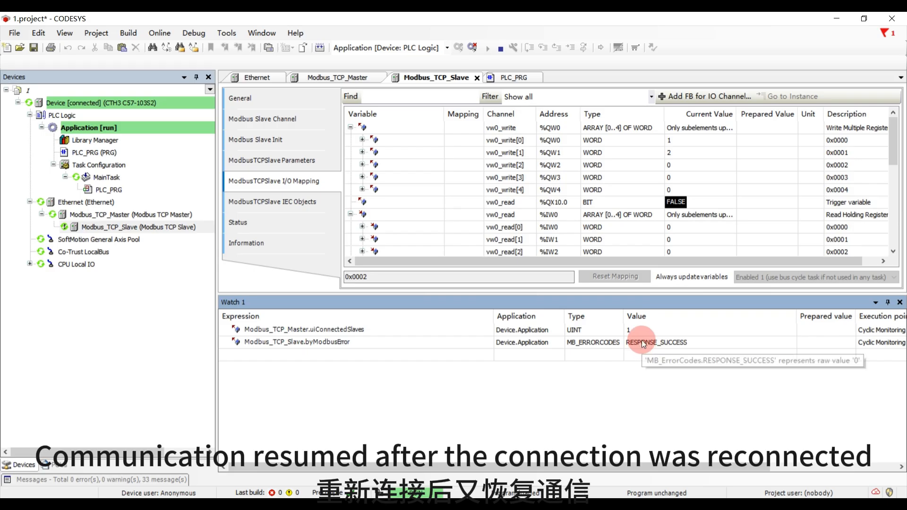
- Open the IoDrvModbusTCP library's contents in the Library Manager and close the Watch 1 list
double_click(94, 141)
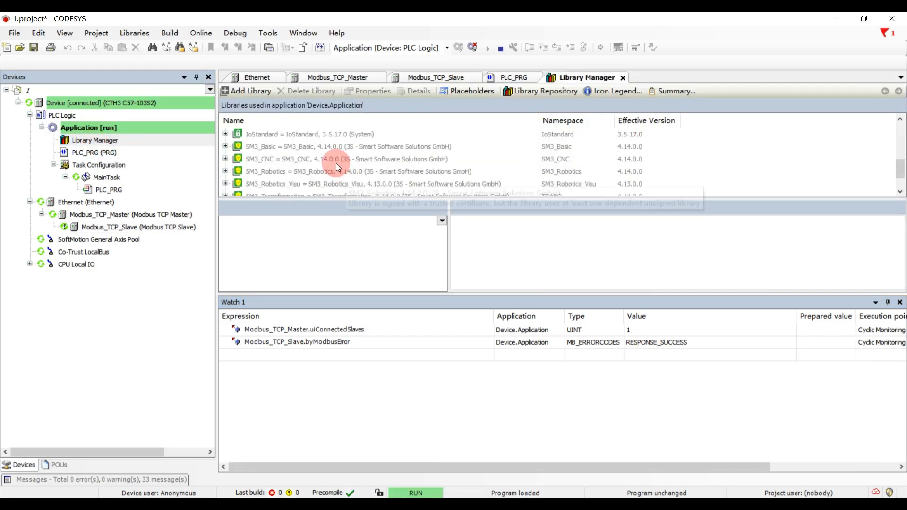
scroll(336, 163, "down", 1)
scroll(302, 161, "up", 2)
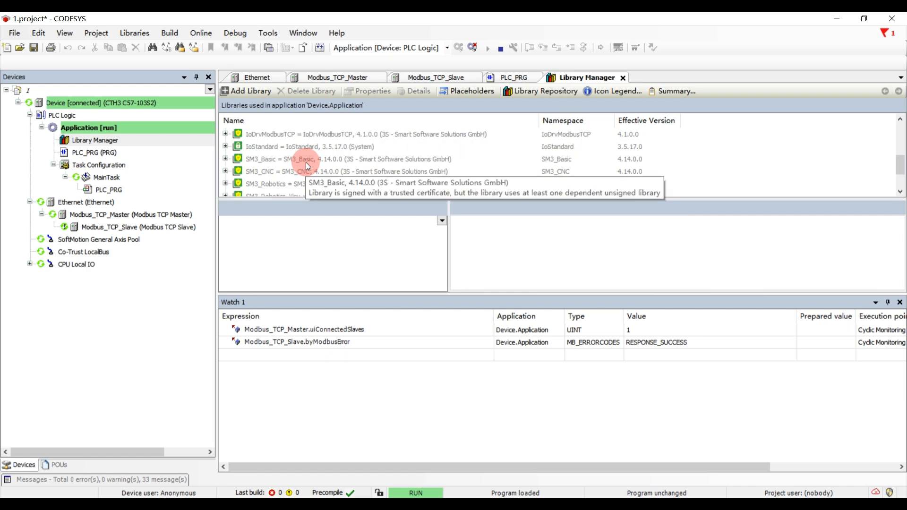
left_click(282, 136)
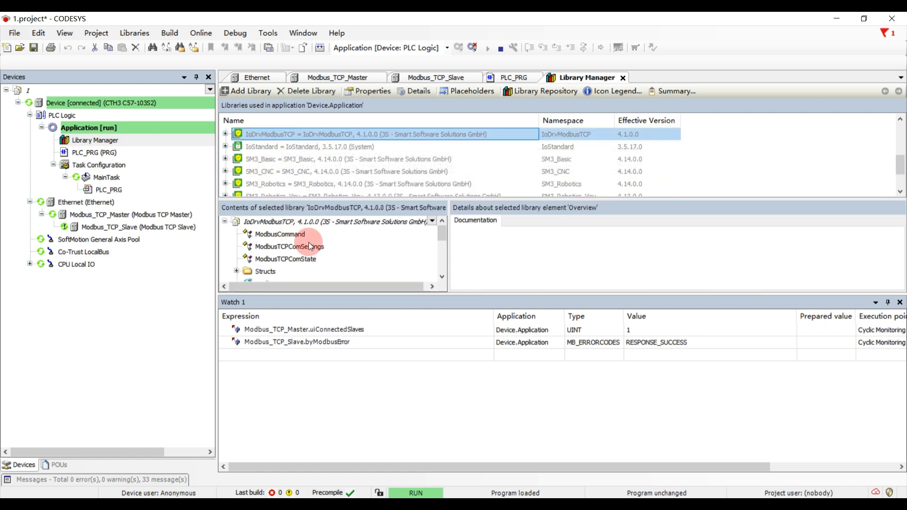
left_click(901, 302)
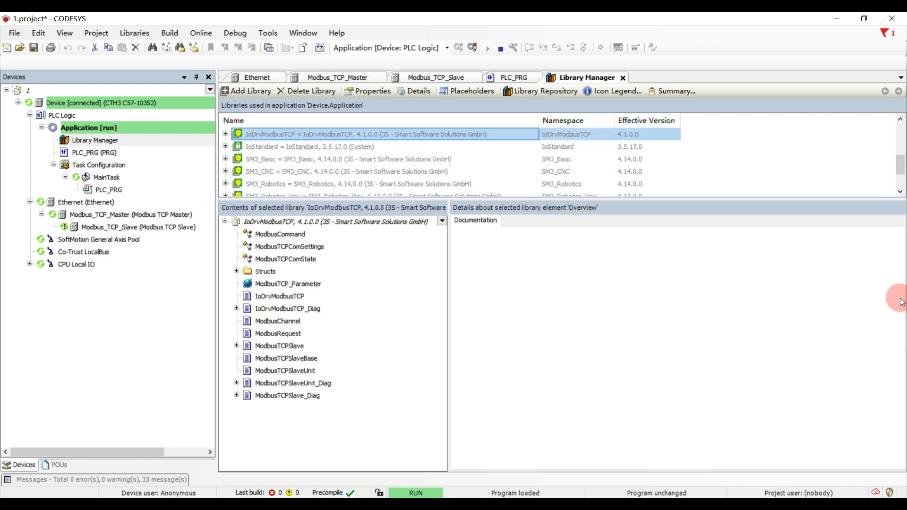
- Examine the documentation of ModbusTCP_Parameter and the IoDrvModbusTCP, ModbusTCPSlaveBase and ModbusTCPSlave function blocks for their pins
left_click(276, 284)
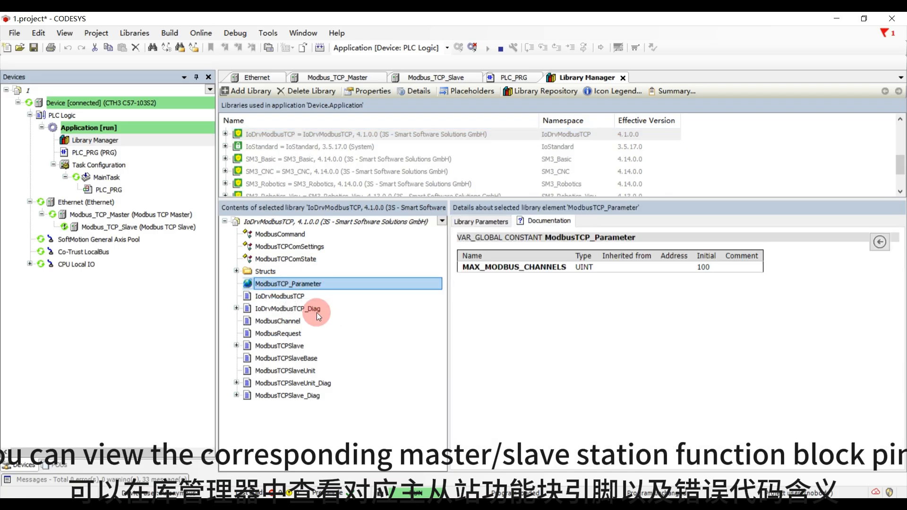
left_click(255, 298)
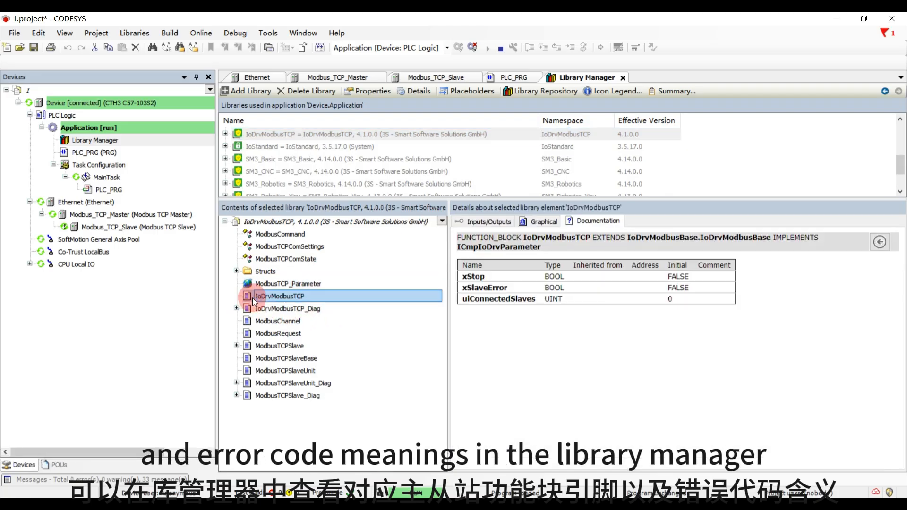
left_click(282, 360)
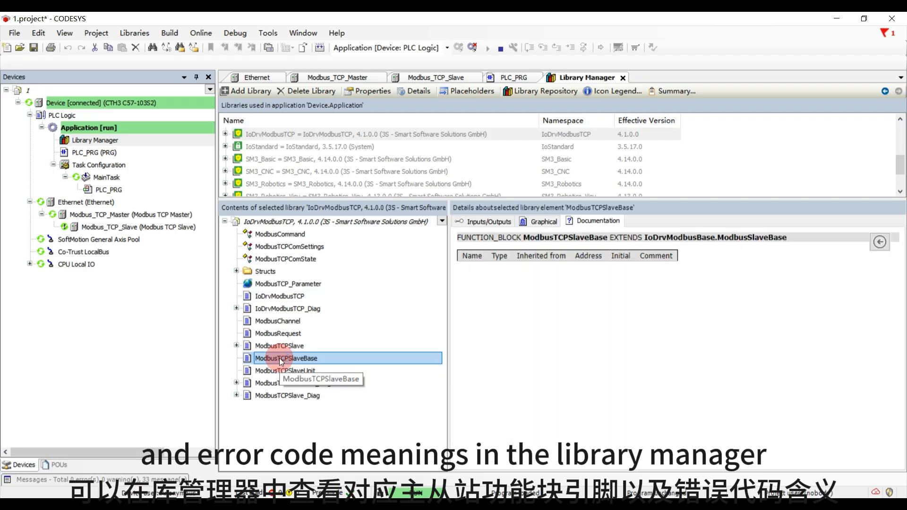
left_click(288, 347)
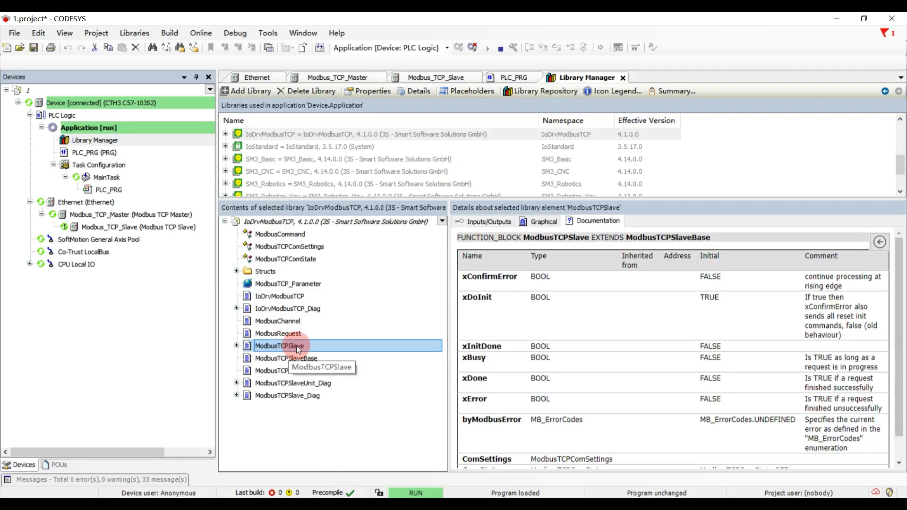
scroll(594, 323, "down", 1)
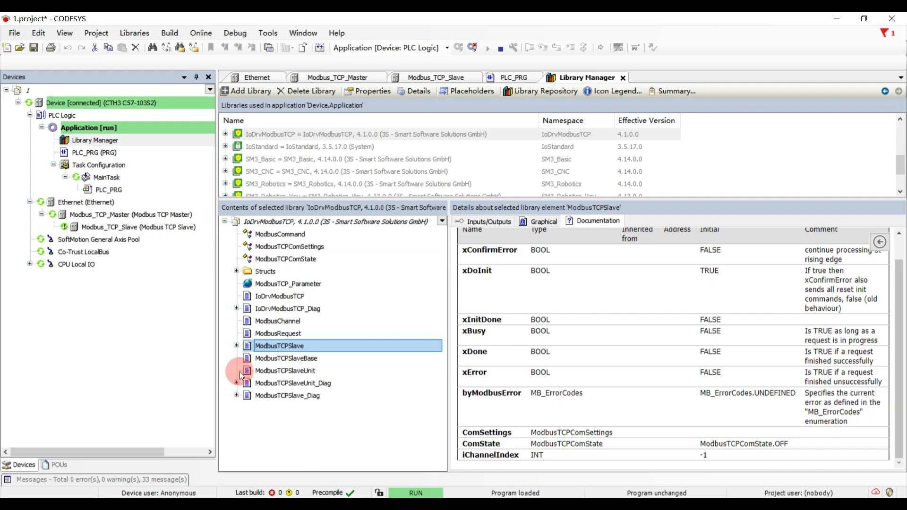
- Review the documentation of the ModbusTCPComState, ModbusTCPComSettings and ModbusCommand data types
left_click(263, 259)
left_click(270, 246)
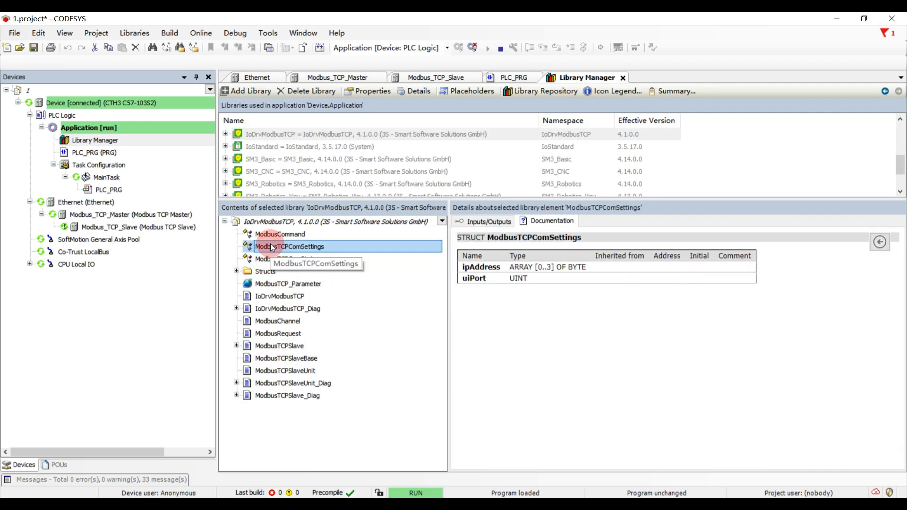
left_click(277, 234)
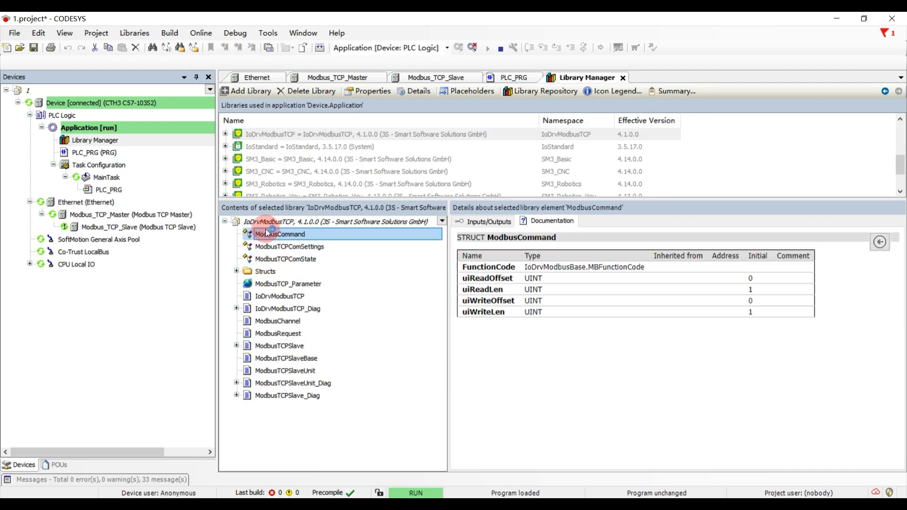
- Examine the MB_ErrorCodes enumeration in the library's Structs folder and read the meaning of each error code
left_click(237, 271)
left_click(287, 284)
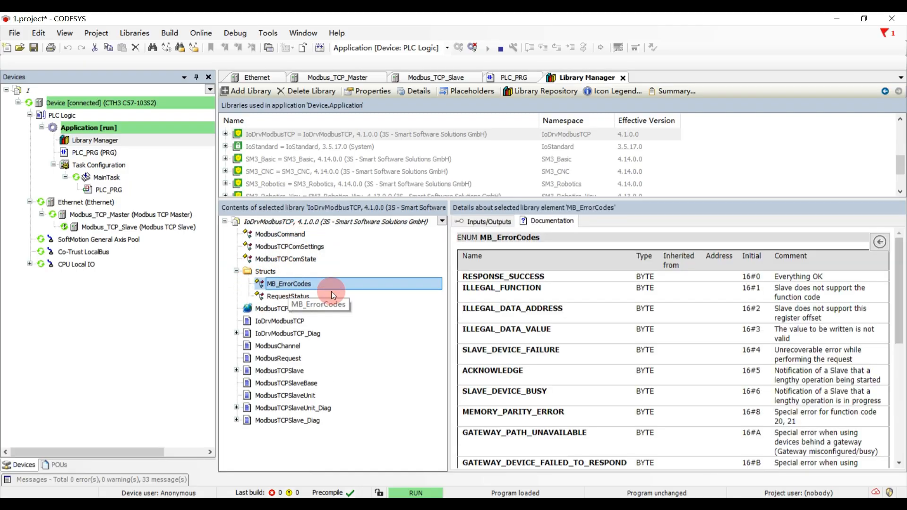
scroll(835, 362, "down", 4)
scroll(835, 362, "down", 3)
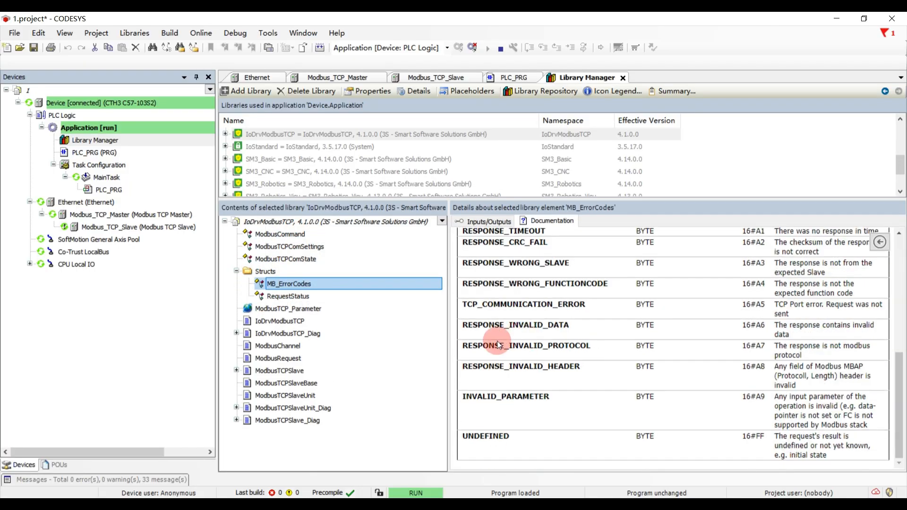
left_click_drag(448, 346, 400, 345)
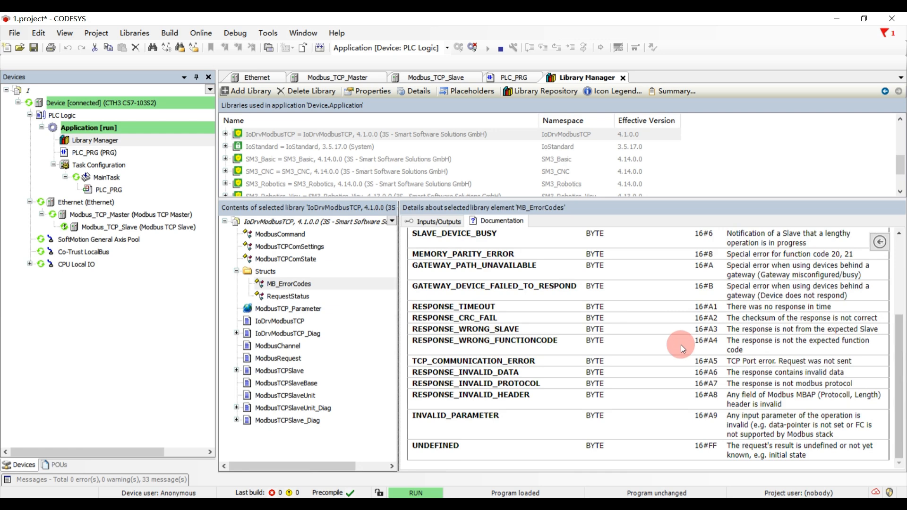
scroll(678, 361, "up", 1)
scroll(678, 361, "up", 5)
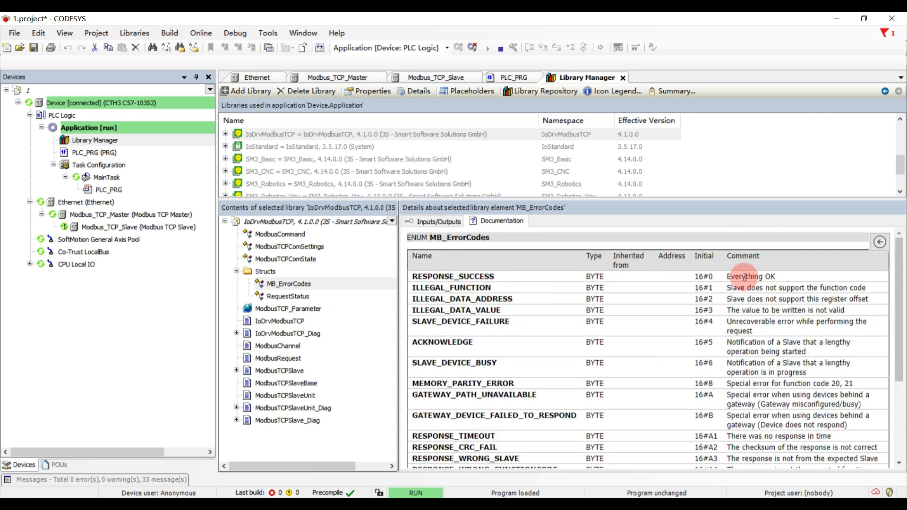
scroll(585, 300, "down", 3)
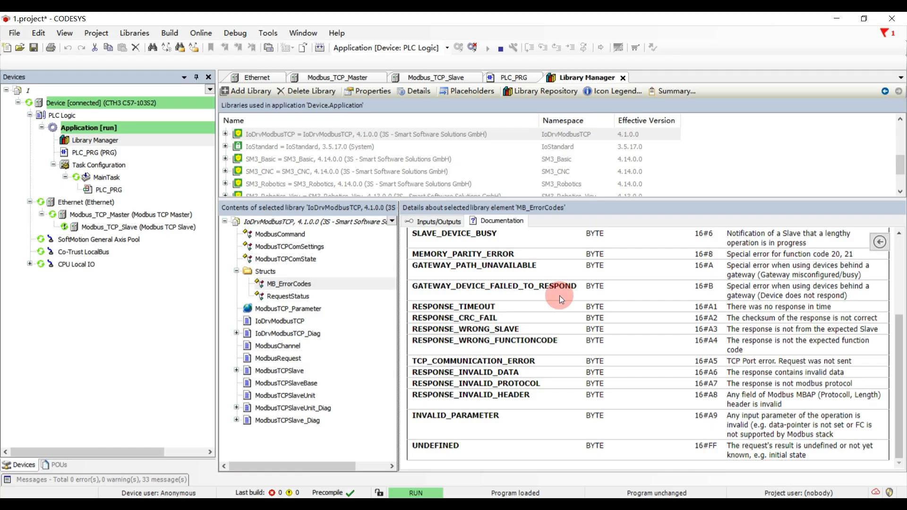
scroll(659, 308, "up", 3)
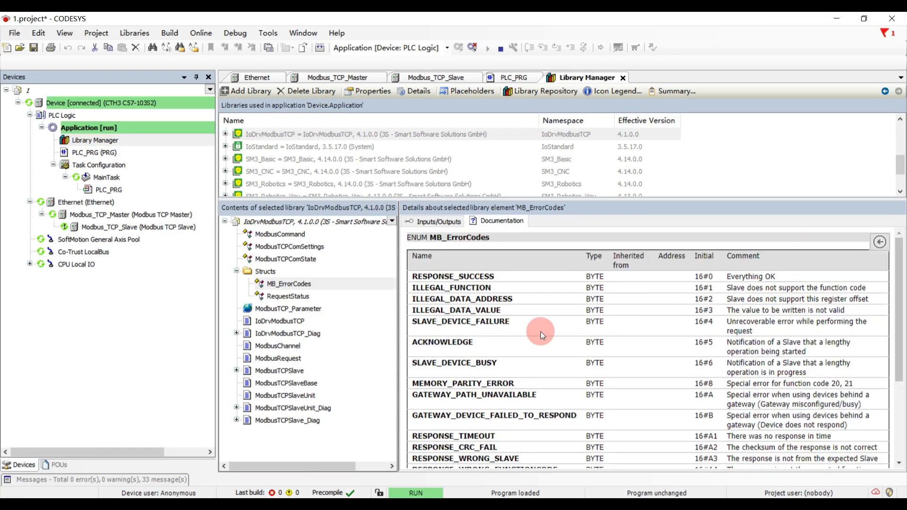